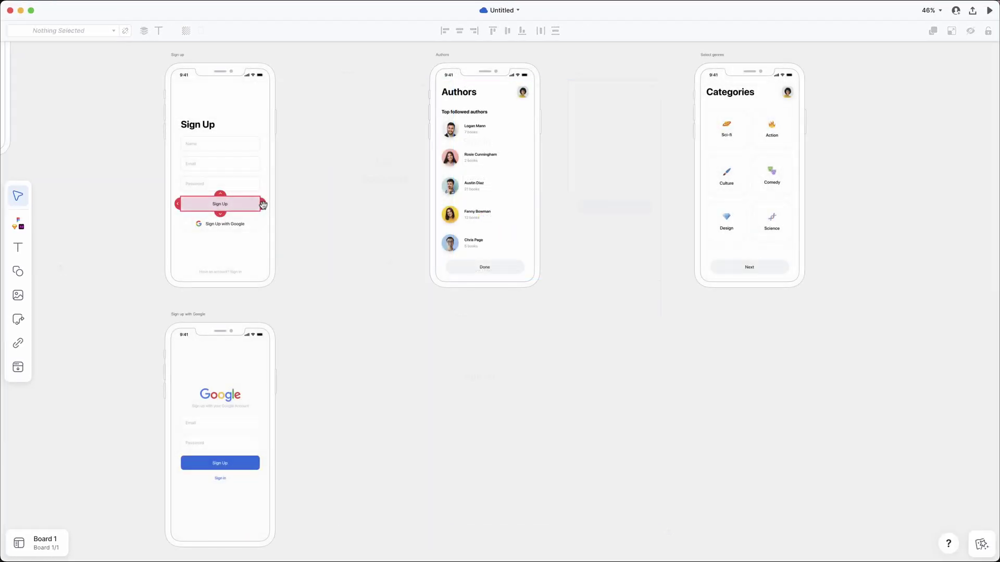
# Step: Link the Sign Up button to the Authors screen and begin a new publication of the Bookgeek board
pyautogui.moveTo(266, 204); pyautogui.dragTo(442, 167)
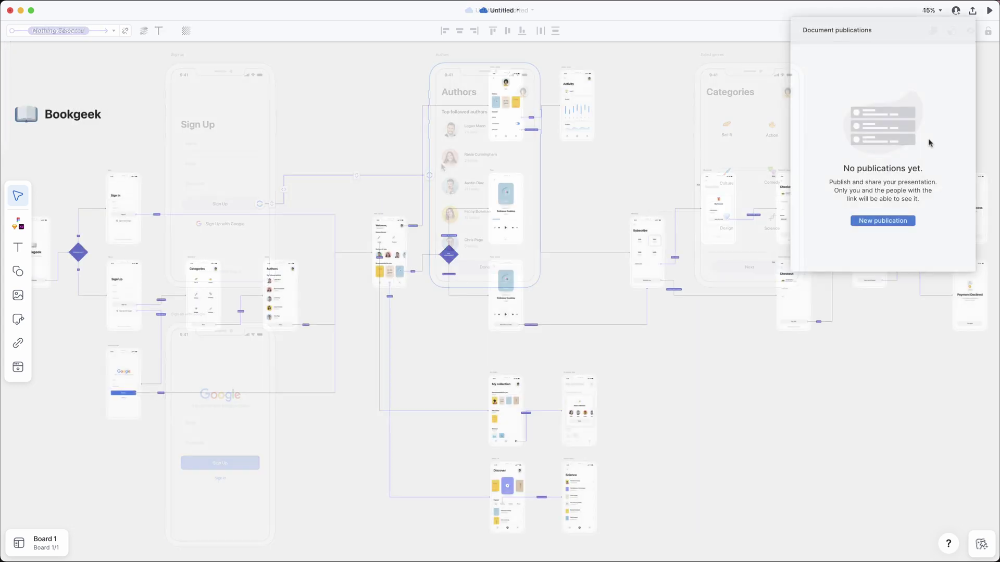
pyautogui.click(893, 219)
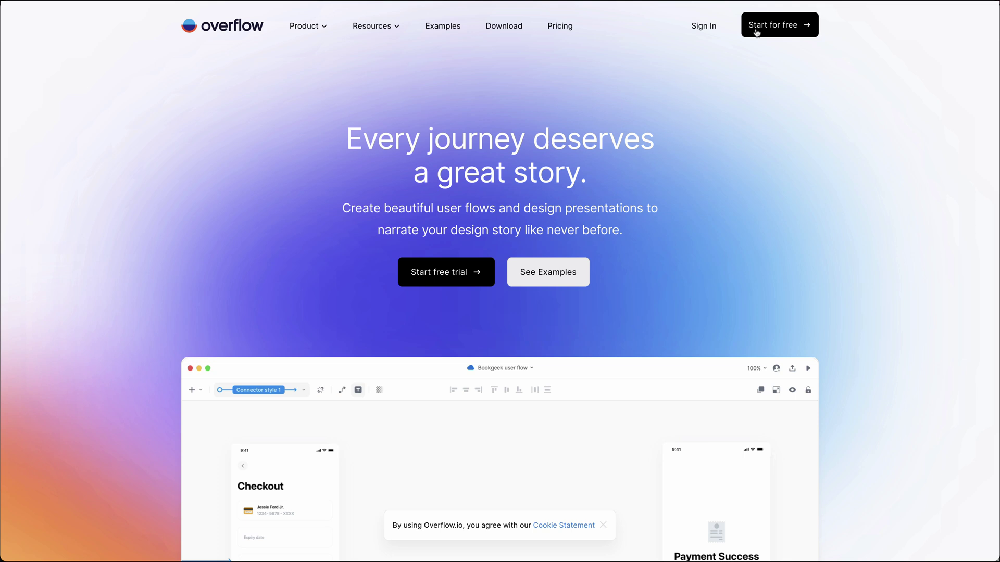
# Step: From the download page, enter the account e-mail address and continue to the sign-up form
pyautogui.click(756, 31)
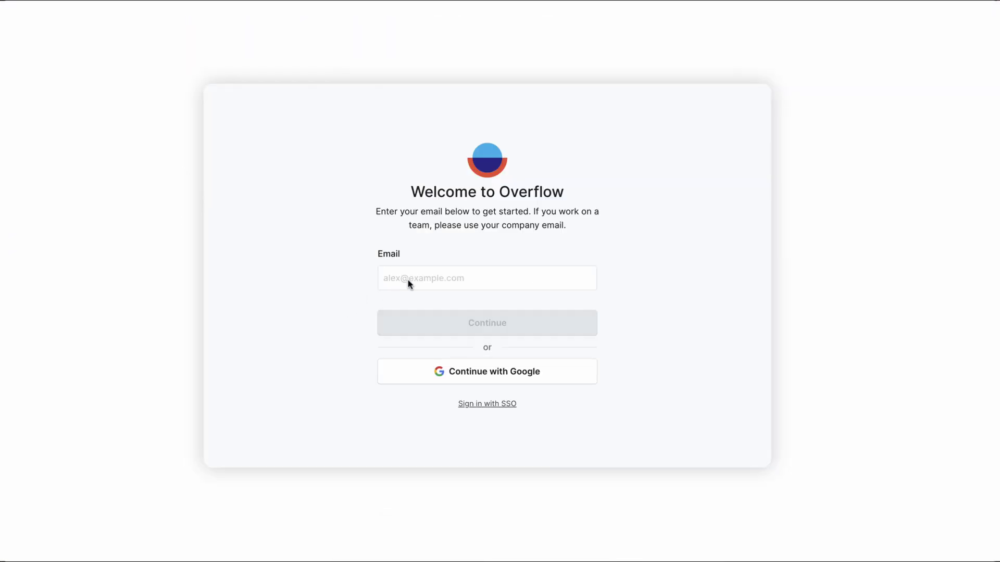
pyautogui.click(407, 282)
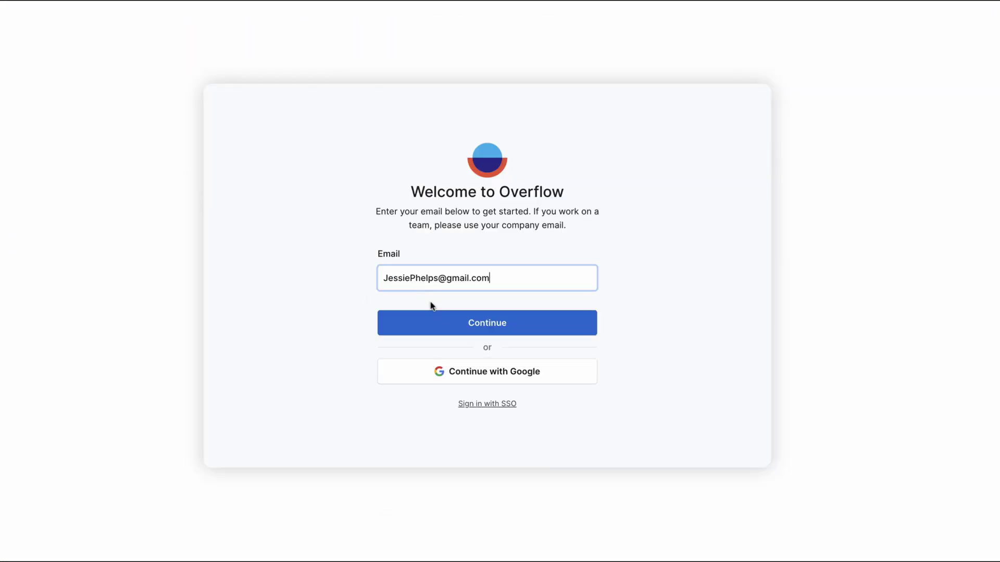
pyautogui.click(447, 323)
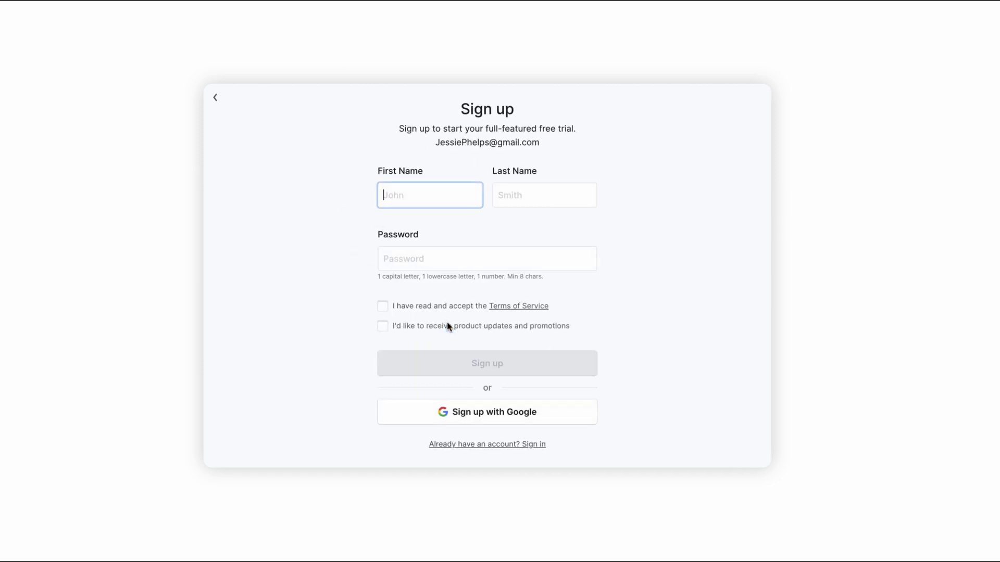
# Step: Fill in first name, last name and password, accept the Terms, sign up, and confirm the organization name
pyautogui.press('Tab')
pyautogui.press('Tab')
pyautogui.hotkey('ctrl', 'v')
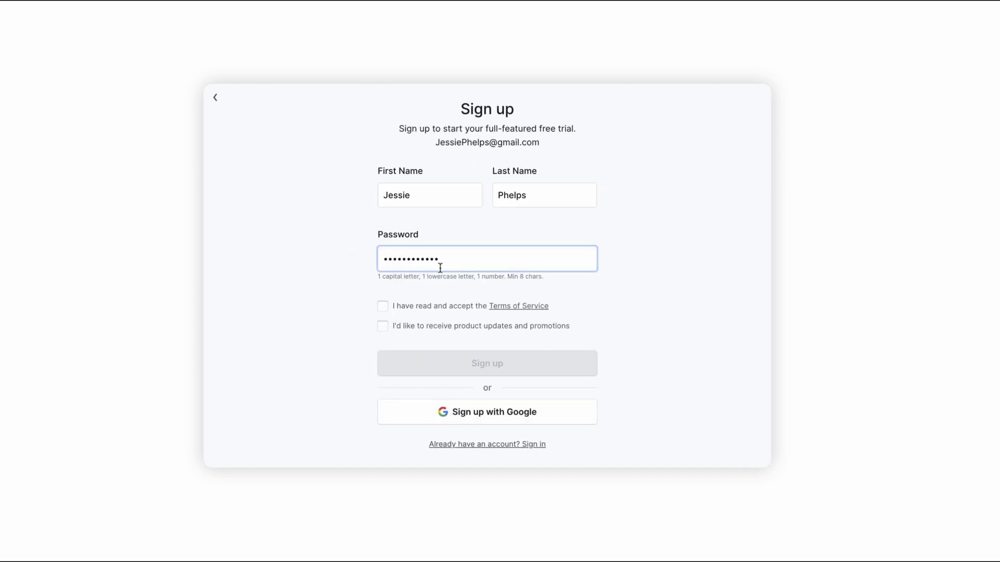
pyautogui.click(383, 307)
pyautogui.click(450, 363)
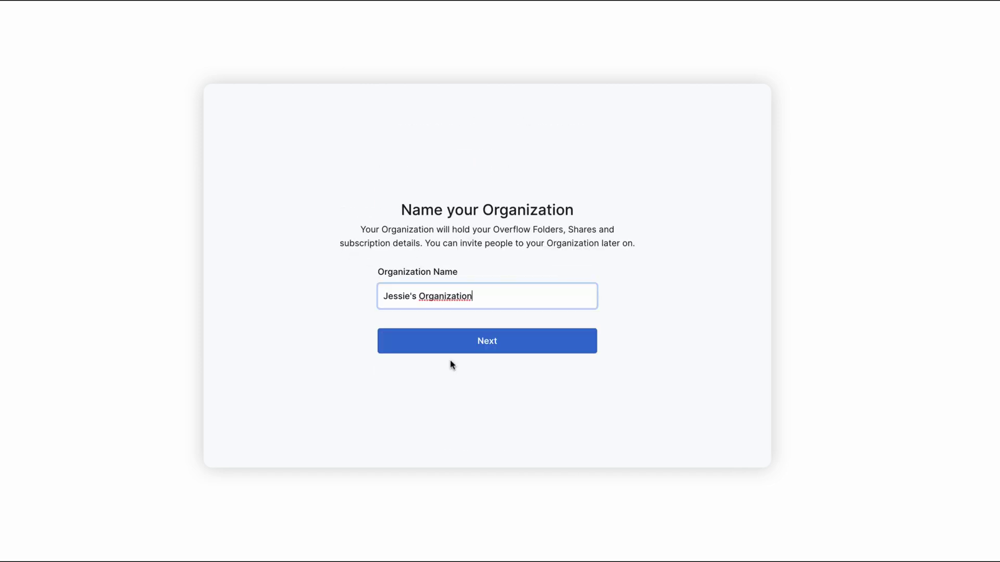
pyautogui.click(474, 346)
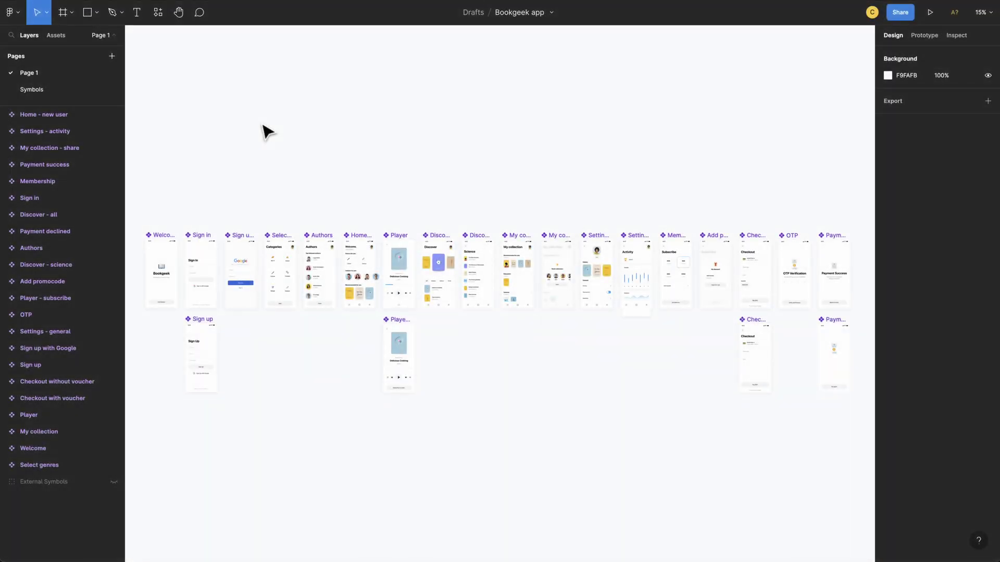
# Step: Launch the Overflow plugin in Figma and sync the Welcome, Sign in, Sign up and Google frames
pyautogui.click(19, 13)
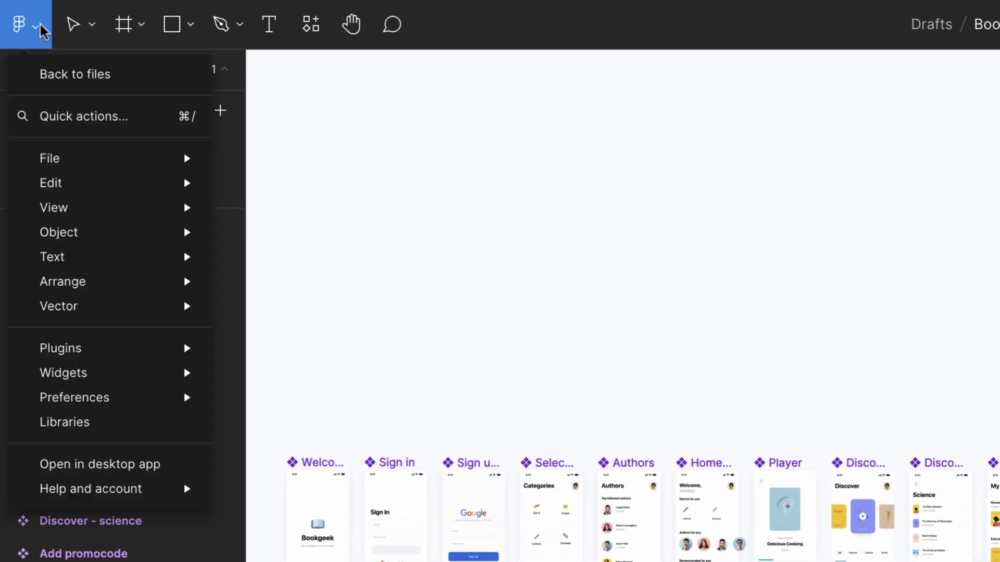
pyautogui.moveTo(38, 345)
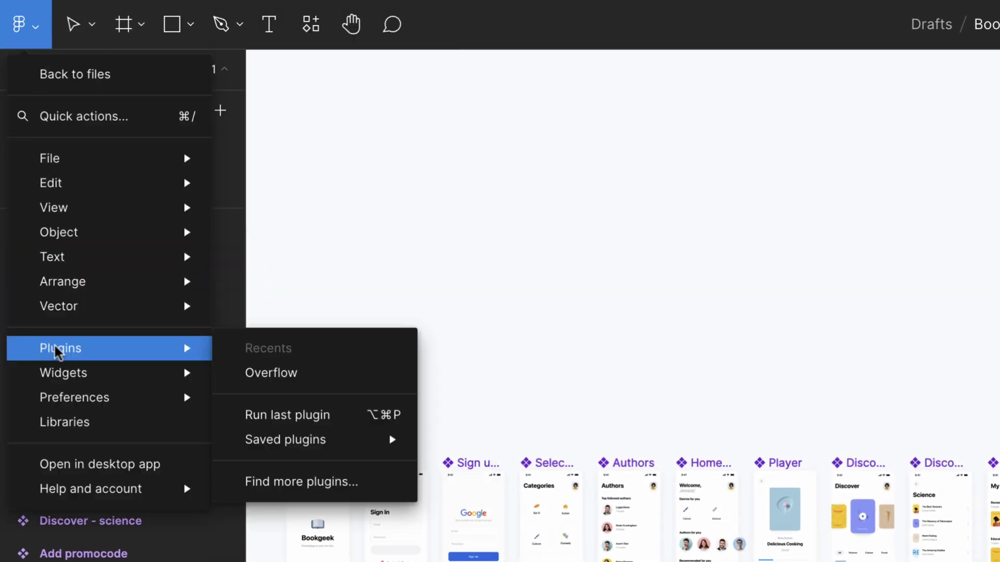
pyautogui.click(280, 373)
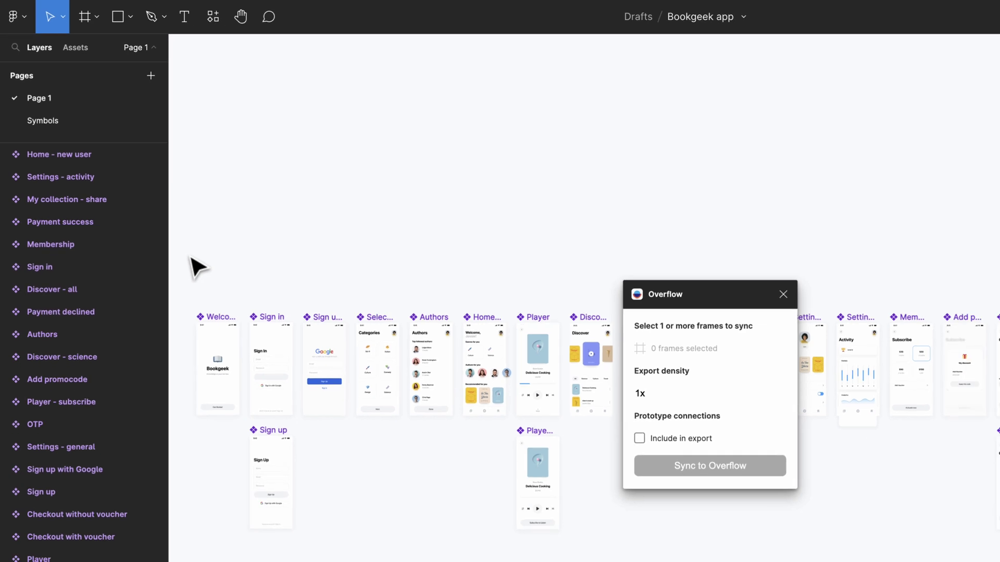
pyautogui.moveTo(190, 254); pyautogui.dragTo(352, 532)
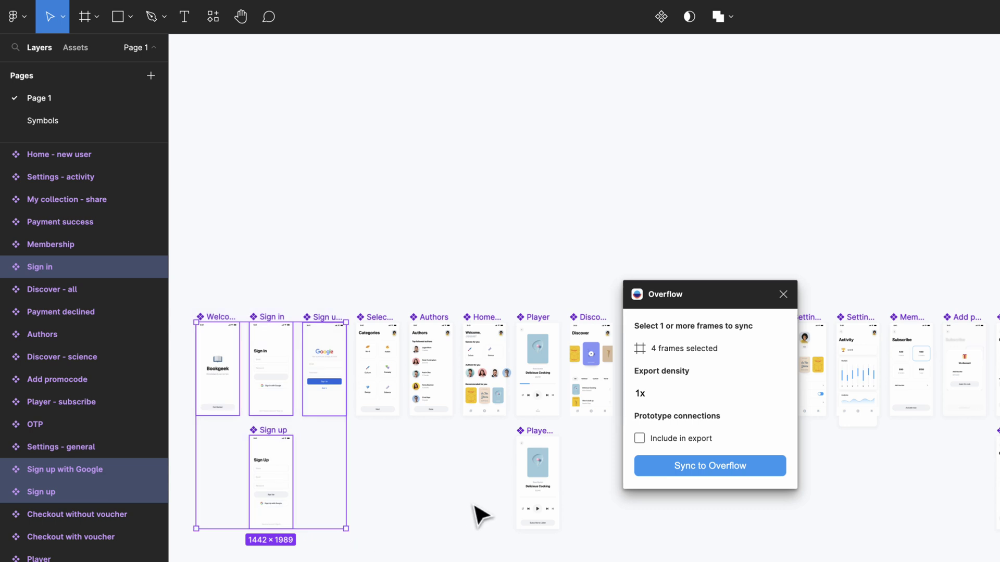
pyautogui.click(653, 465)
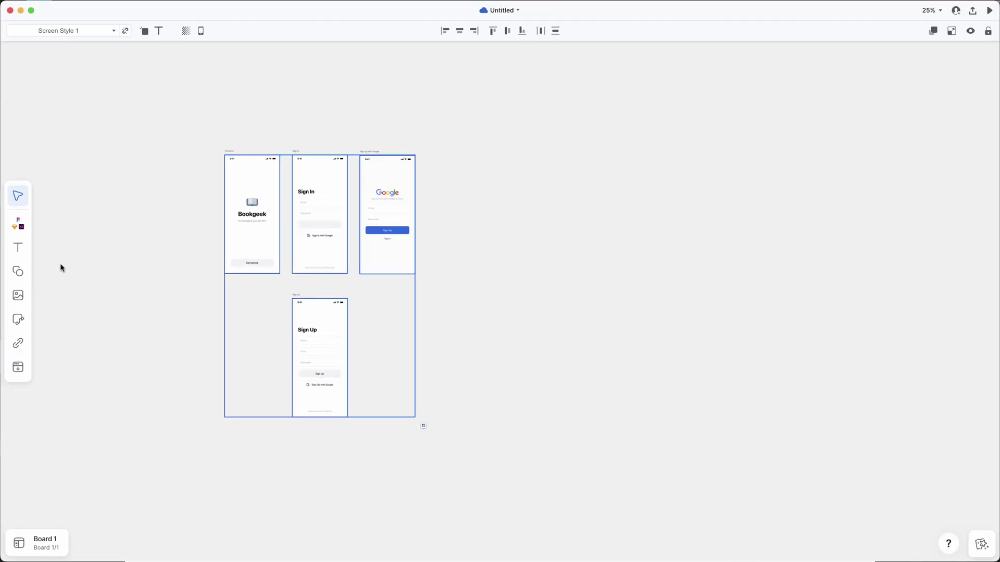
# Step: Drop Authors.png and Select genres.png from the Screenshots folder onto the Overflow board
pyautogui.press('super+Tab')
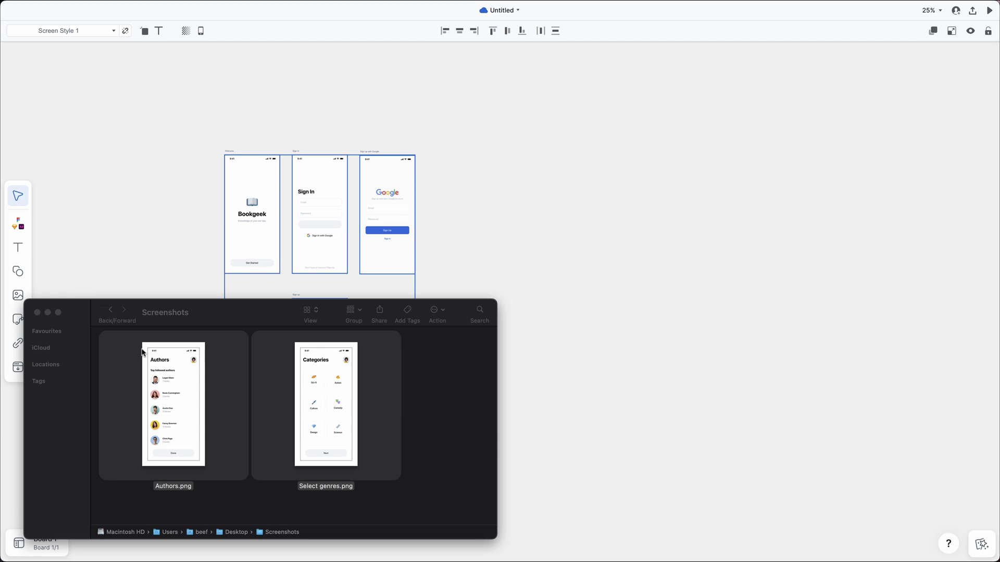
pyautogui.moveTo(144, 352); pyautogui.dragTo(417, 157)
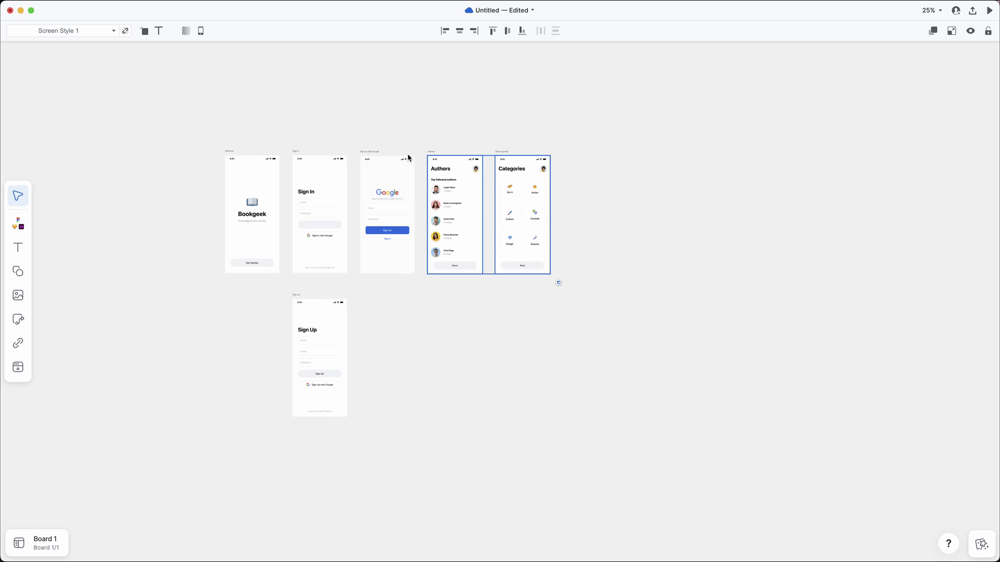
# Step: Select all six screens and spread them further apart
pyautogui.moveTo(204, 148); pyautogui.dragTo(514, 362)
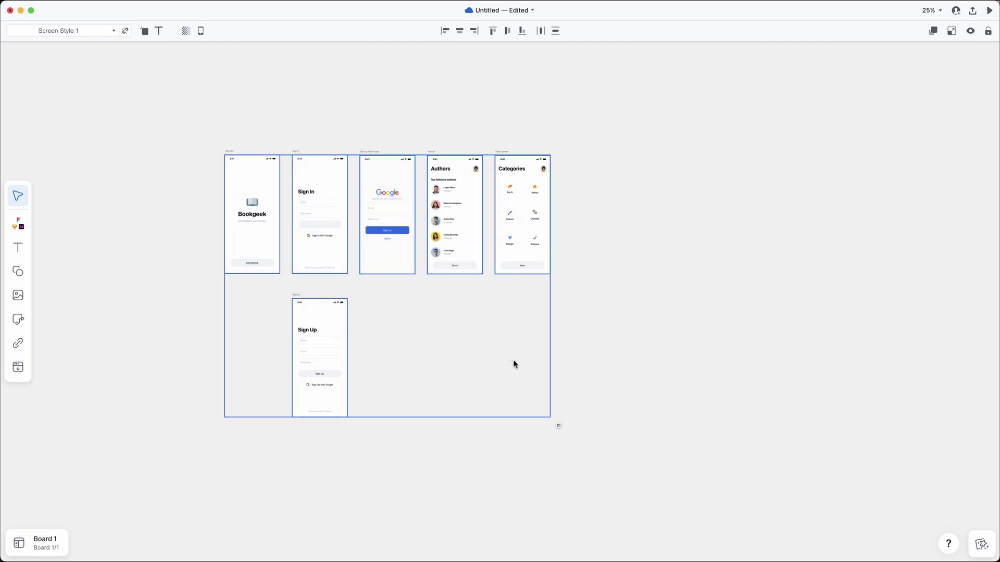
pyautogui.hotkey('alt', 'Right')
pyautogui.hotkey('alt', 'Right')
pyautogui.hotkey('alt', 'Right')
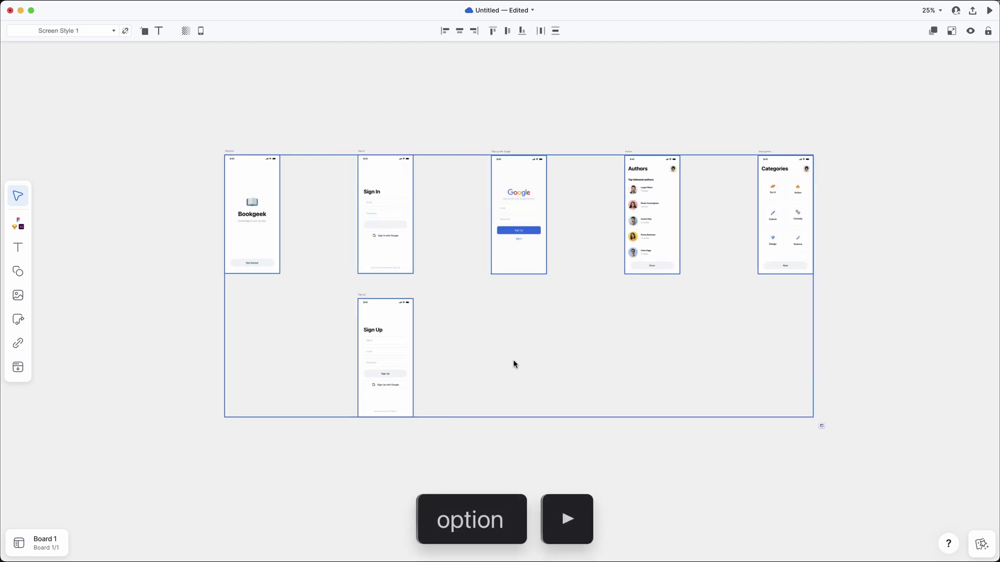
pyautogui.scroll(-5, 421, 253)
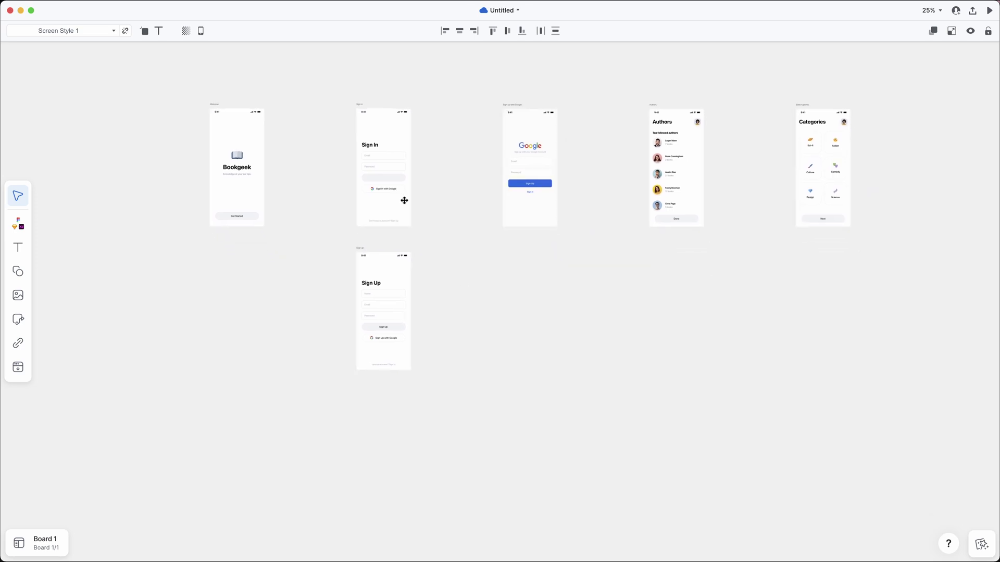
# Step: Move Welcome lower, Google below Sign Up, and Authors and Categories beside Sign Up, then reselect all
pyautogui.moveTo(260, 176); pyautogui.dragTo(260, 244)
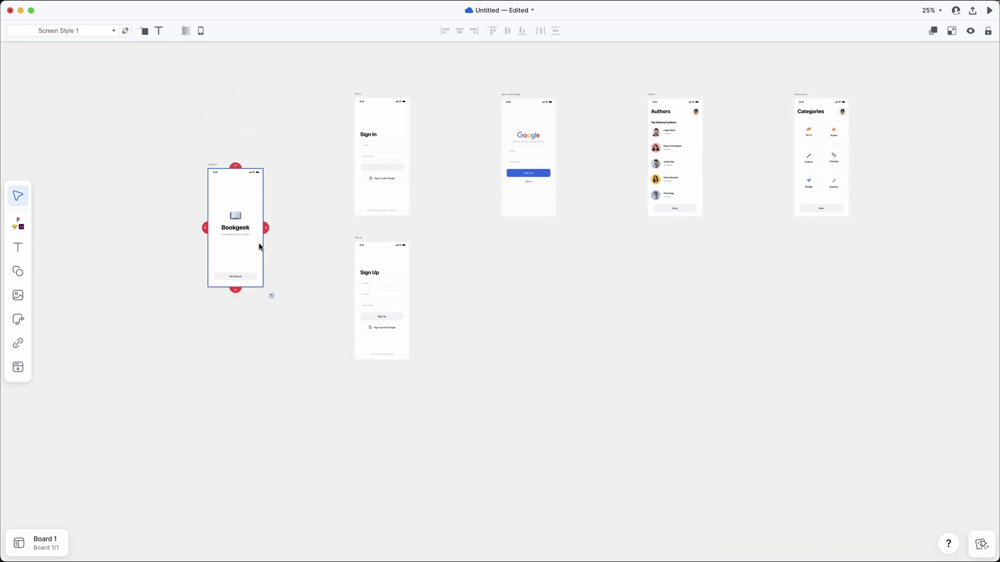
pyautogui.moveTo(524, 207); pyautogui.dragTo(378, 493)
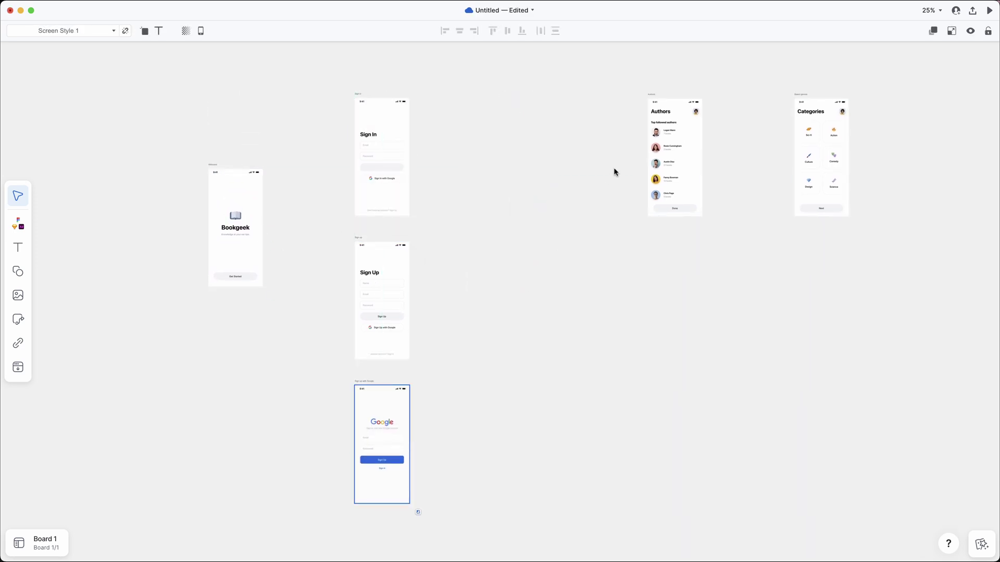
pyautogui.moveTo(613, 167); pyautogui.dragTo(822, 227)
pyautogui.moveTo(678, 189); pyautogui.dragTo(538, 330)
pyautogui.moveTo(205, 107); pyautogui.dragTo(658, 462)
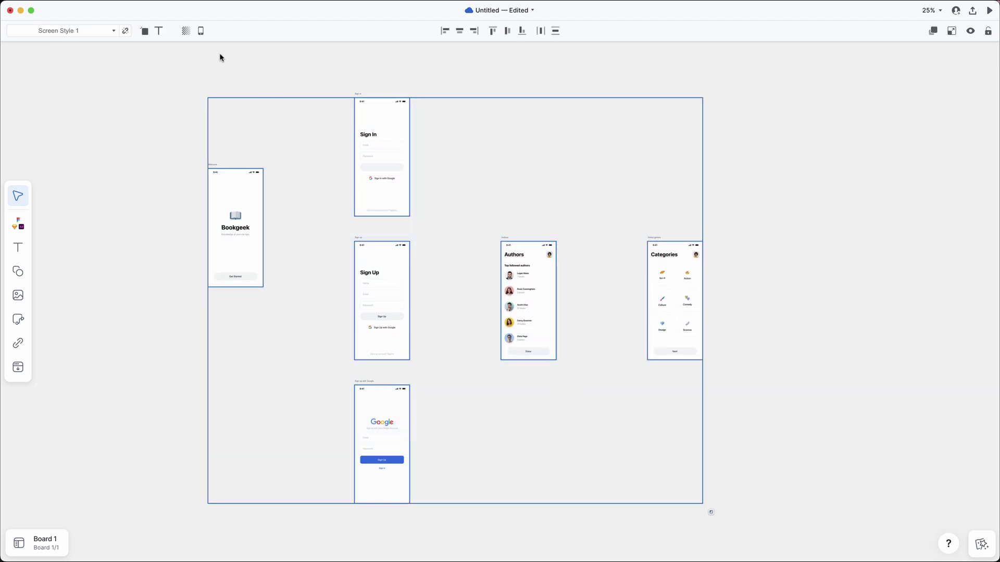
# Step: Turn on the iPhone 11 Pro Max device skin for all six screens, then zoom to Sign Up
pyautogui.click(202, 33)
pyautogui.click(237, 114)
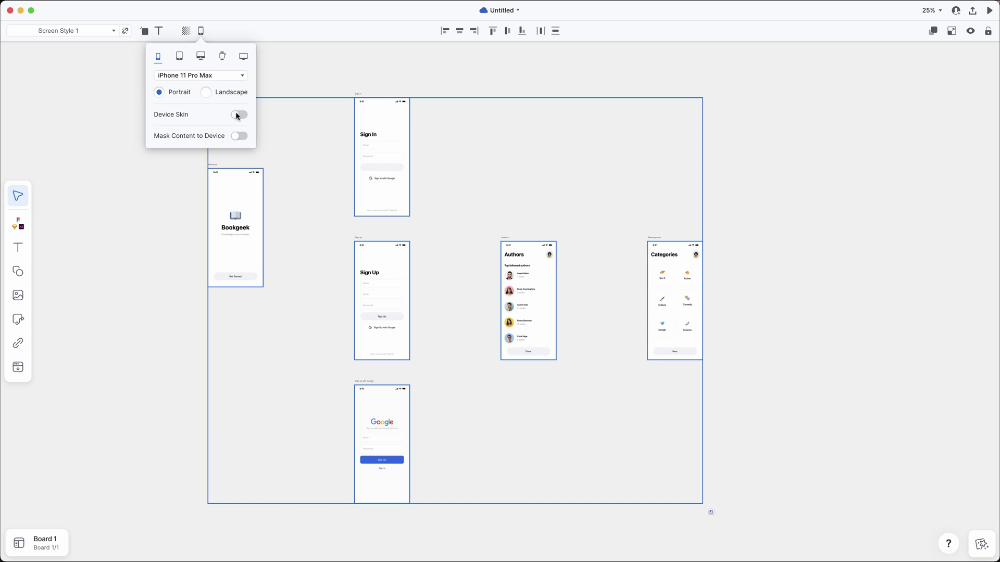
pyautogui.hotkey('shift', '1')
pyautogui.click(236, 116)
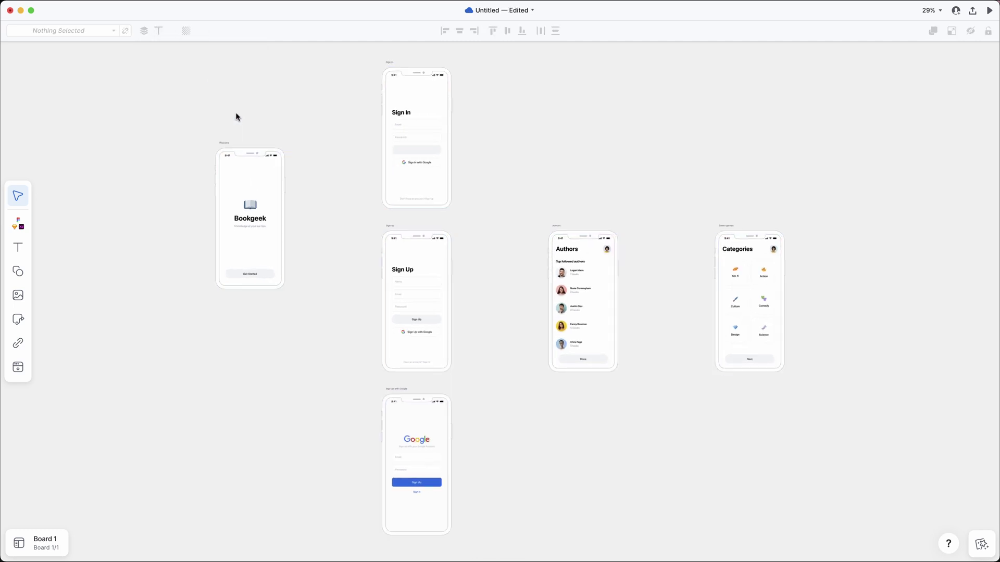
pyautogui.moveTo(364, 218); pyautogui.dragTo(822, 549)
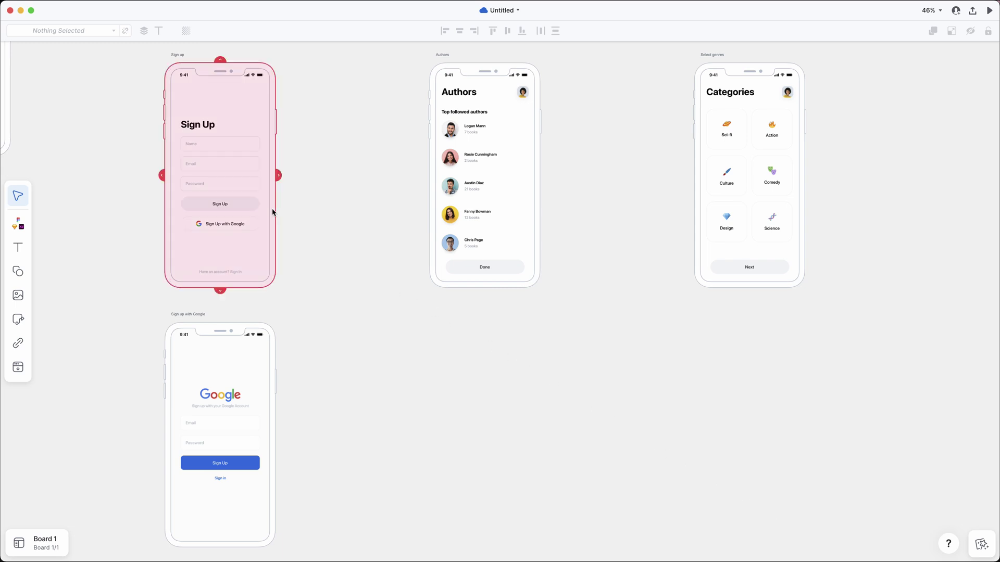
# Step: Connect Sign Up to Authors, Google to the Google screen, and Done to Categories, tidying the bends
pyautogui.moveTo(261, 204); pyautogui.dragTo(442, 167)
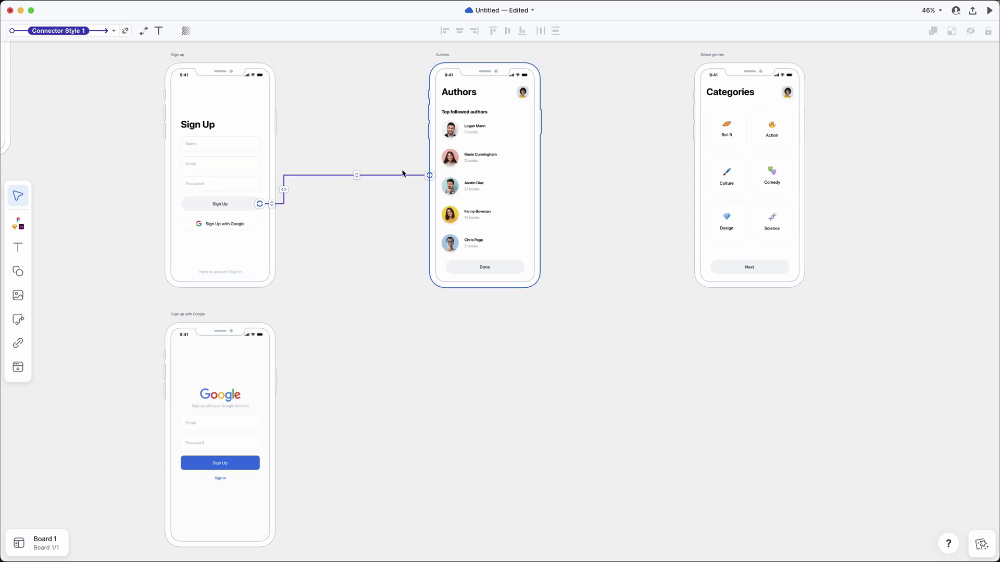
pyautogui.moveTo(284, 190); pyautogui.dragTo(352, 192)
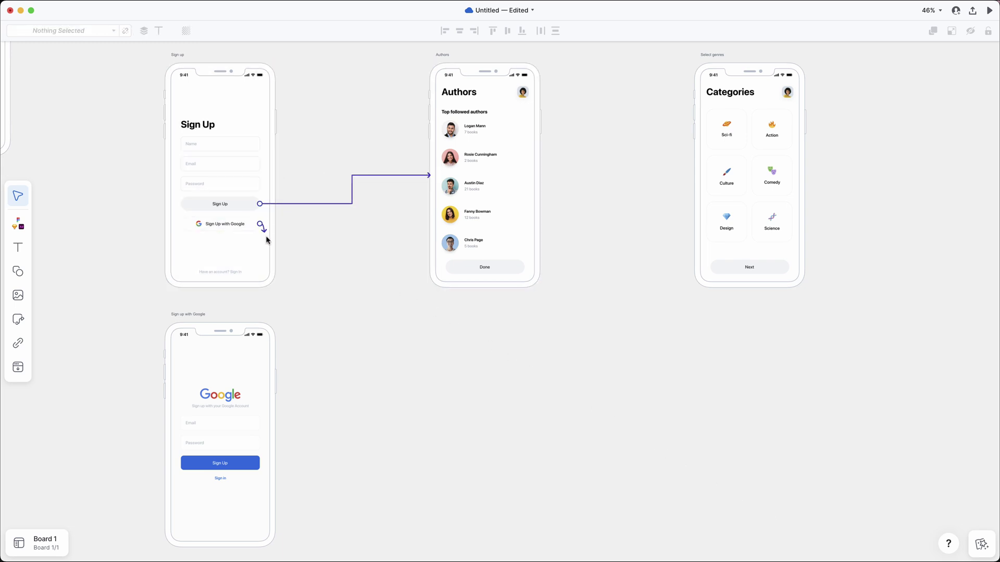
pyautogui.moveTo(259, 224); pyautogui.dragTo(272, 424)
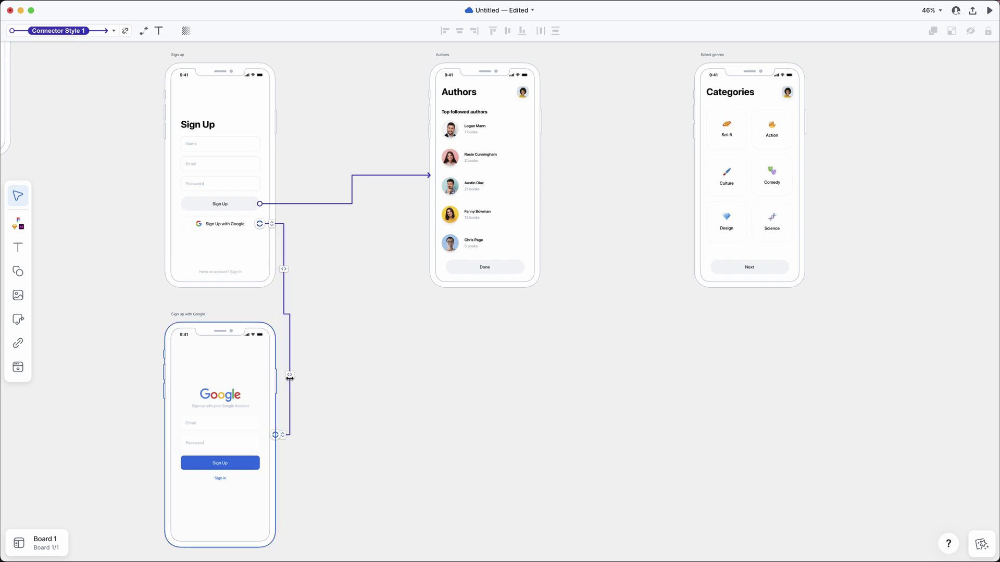
pyautogui.moveTo(289, 377); pyautogui.dragTo(346, 374)
pyautogui.moveTo(286, 292); pyautogui.dragTo(349, 273)
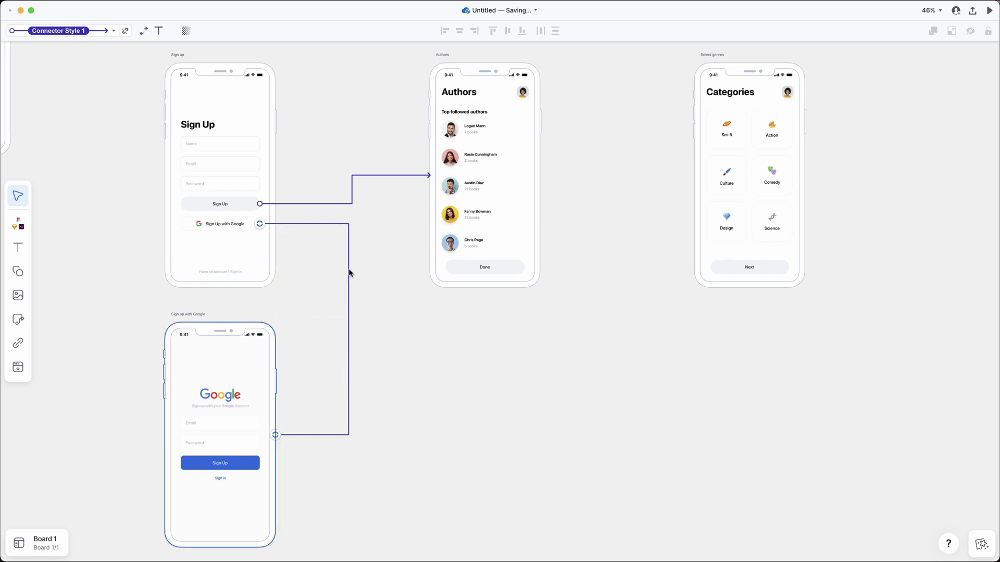
pyautogui.press('h')
pyautogui.moveTo(444, 255)
pyautogui.mouseDown()
pyautogui.moveTo(533, 279)
pyautogui.moveTo(693, 175)
pyautogui.mouseUp()
pyautogui.moveTo(548, 221); pyautogui.dragTo(613, 220)
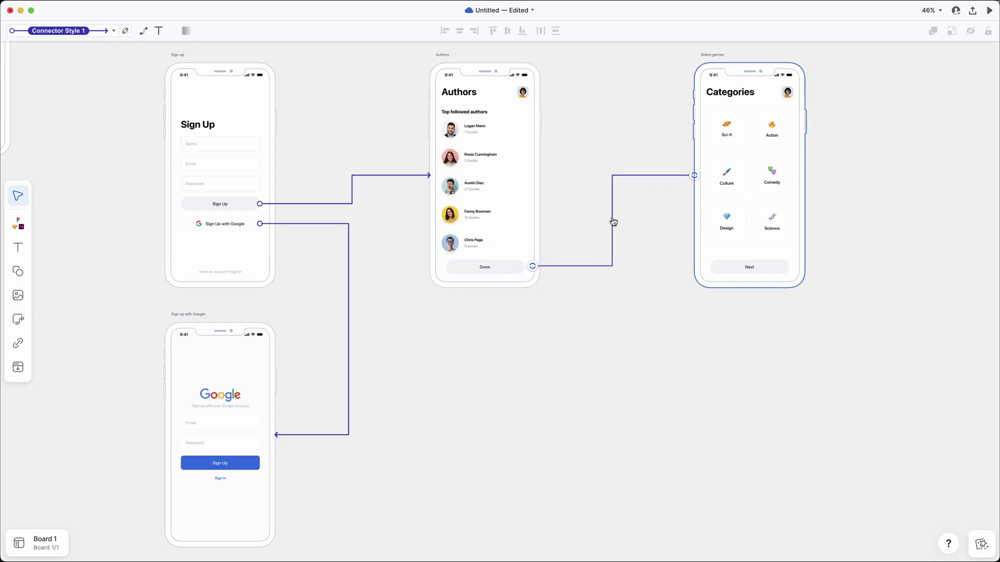
# Step: Label the Sign Up connector 'To onboarding' and zoom out to the whole flow
pyautogui.doubleClick(352, 193)
pyautogui.write('To onboarding')
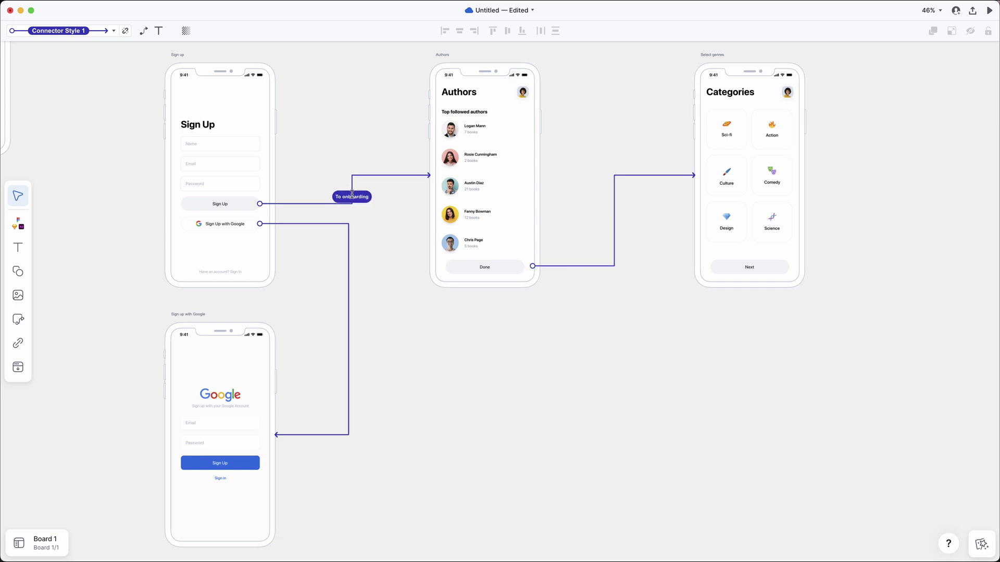
pyautogui.press('Return')
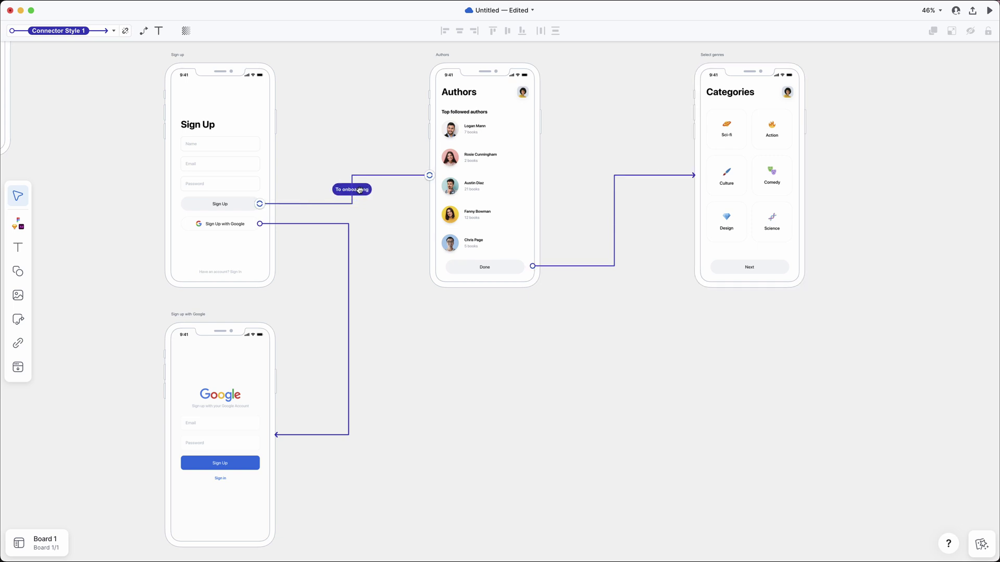
pyautogui.click(374, 211)
pyautogui.hotkey('shift', '1')
# Step: Draw an 'Existing user?' diamond after Welcome, branching Yes to Sign In and No to Sign Up
pyautogui.press('r')
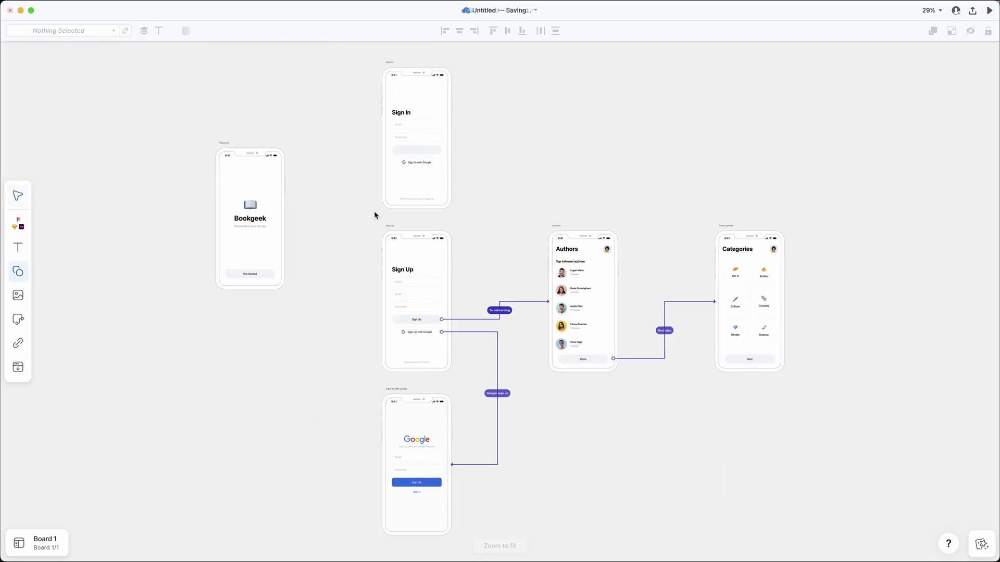
pyautogui.moveTo(315, 193); pyautogui.dragTo(354, 231)
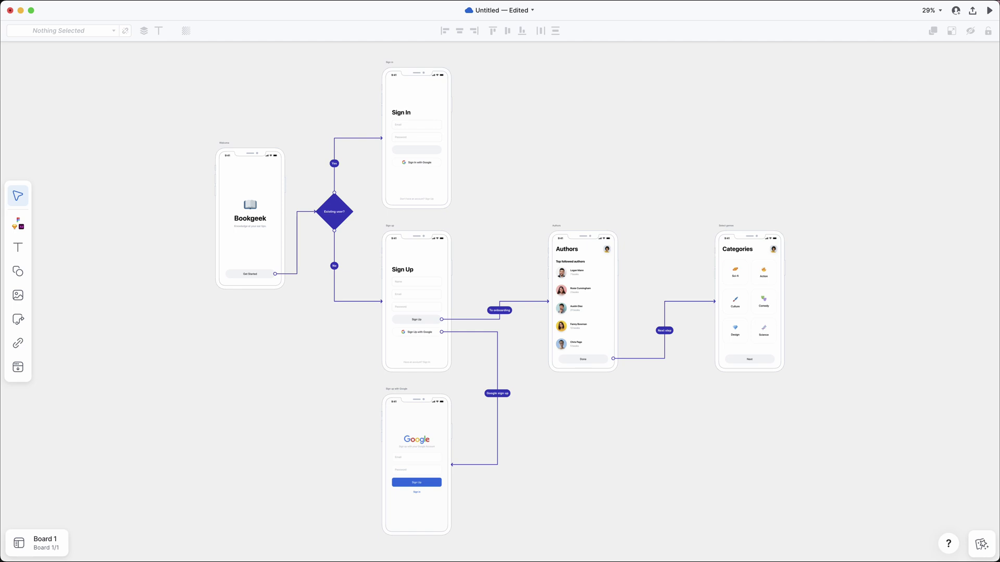
pyautogui.click(334, 163)
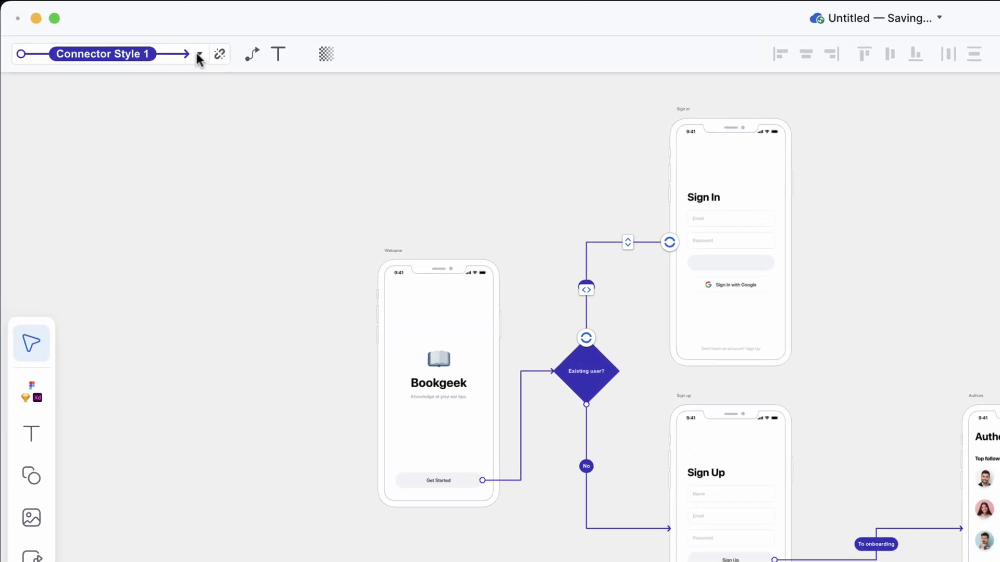
pyautogui.click(198, 56)
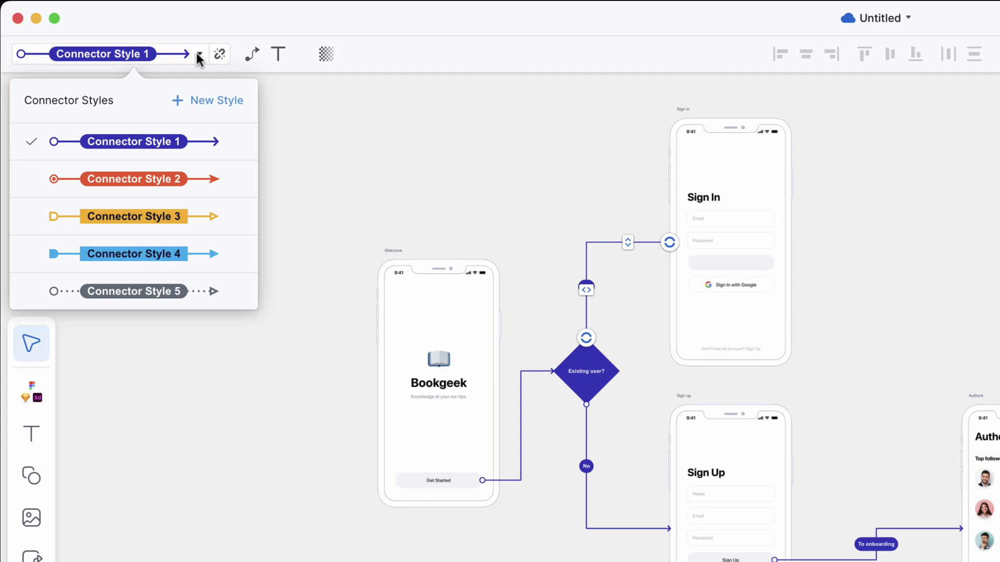
pyautogui.click(199, 55)
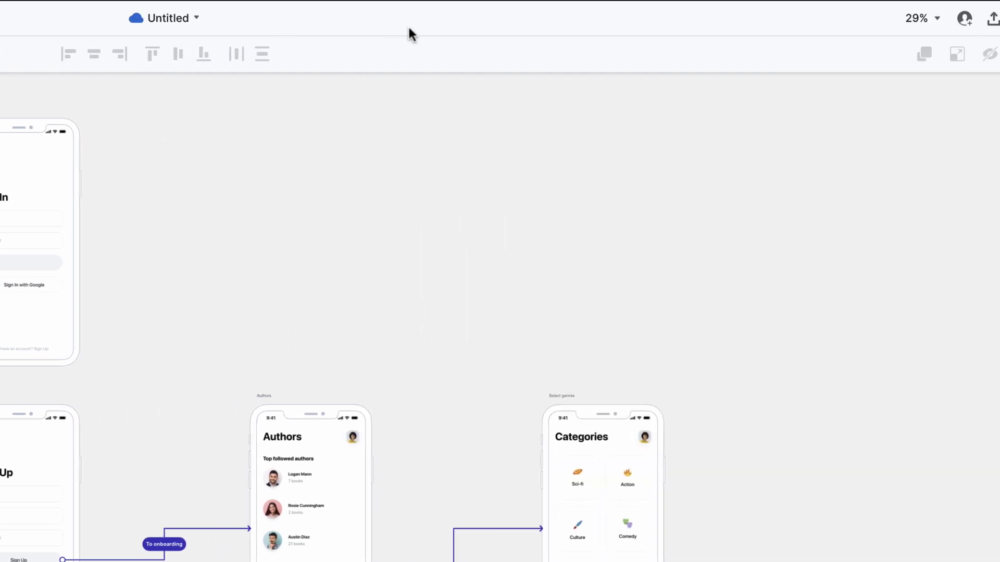
# Step: Share the Bookgeek board with the Everyone group as editors and close the sharing panel
pyautogui.click(922, 19)
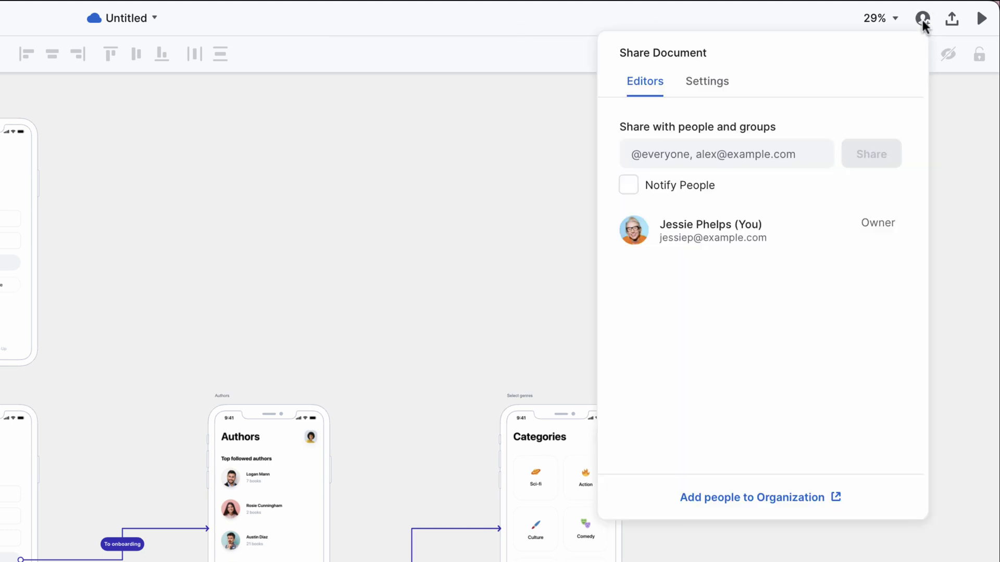
pyautogui.click(802, 154)
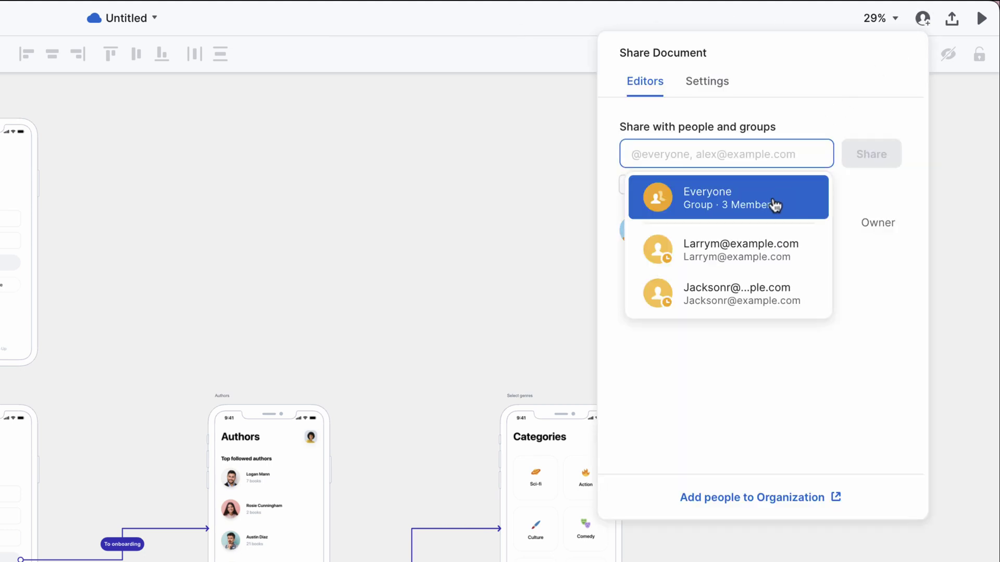
pyautogui.click(774, 202)
pyautogui.click(880, 157)
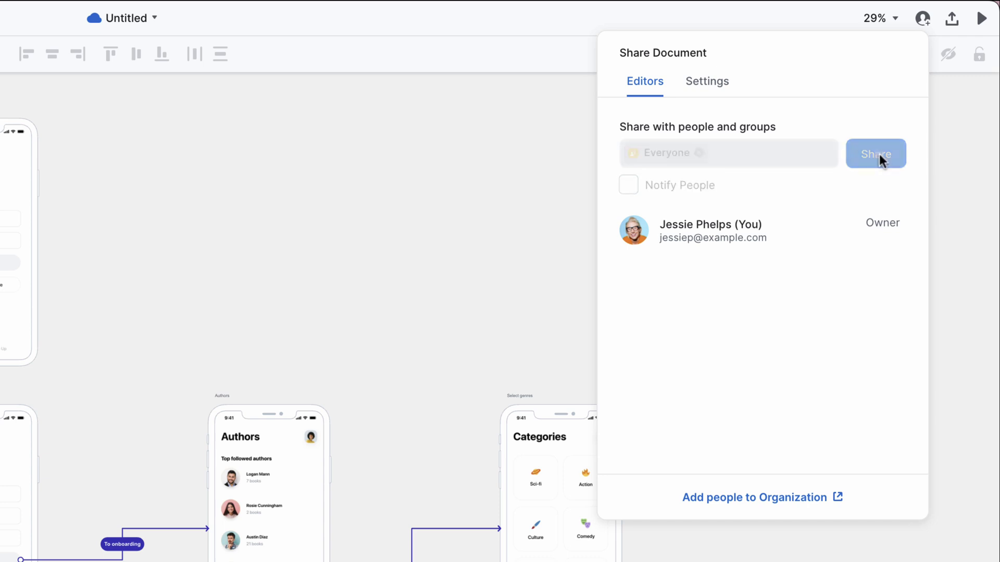
pyautogui.click(551, 209)
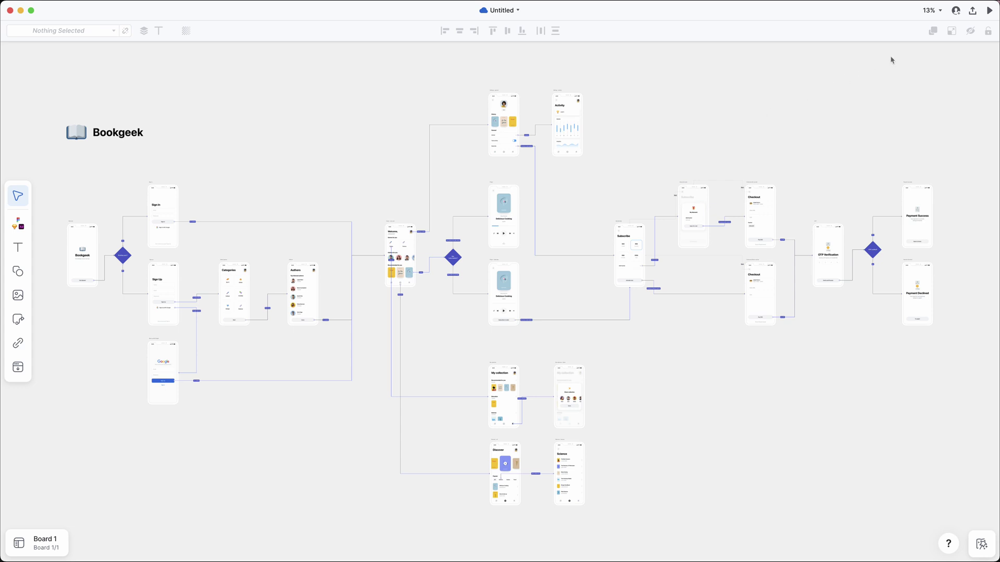
pyautogui.click(989, 12)
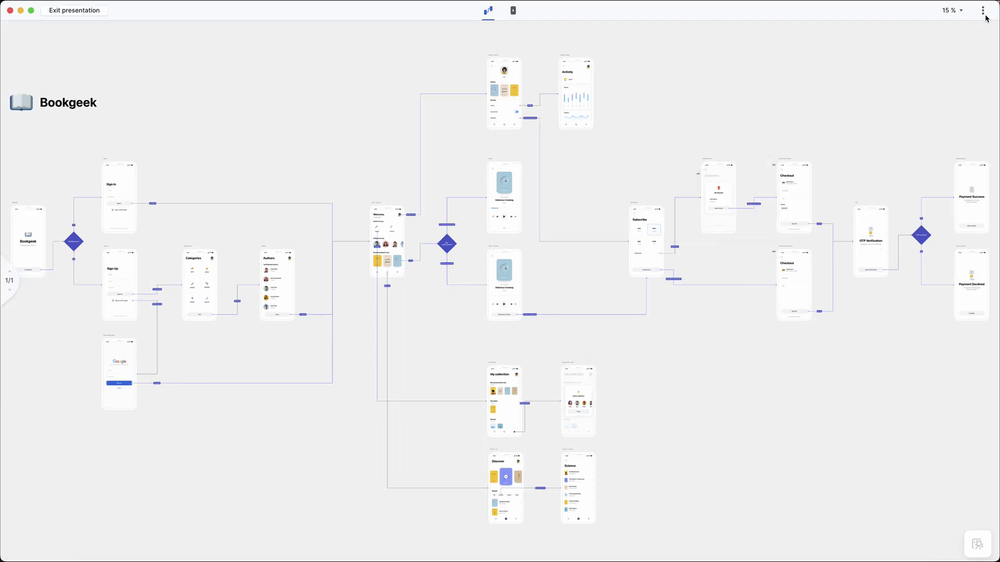
pyautogui.click(123, 284)
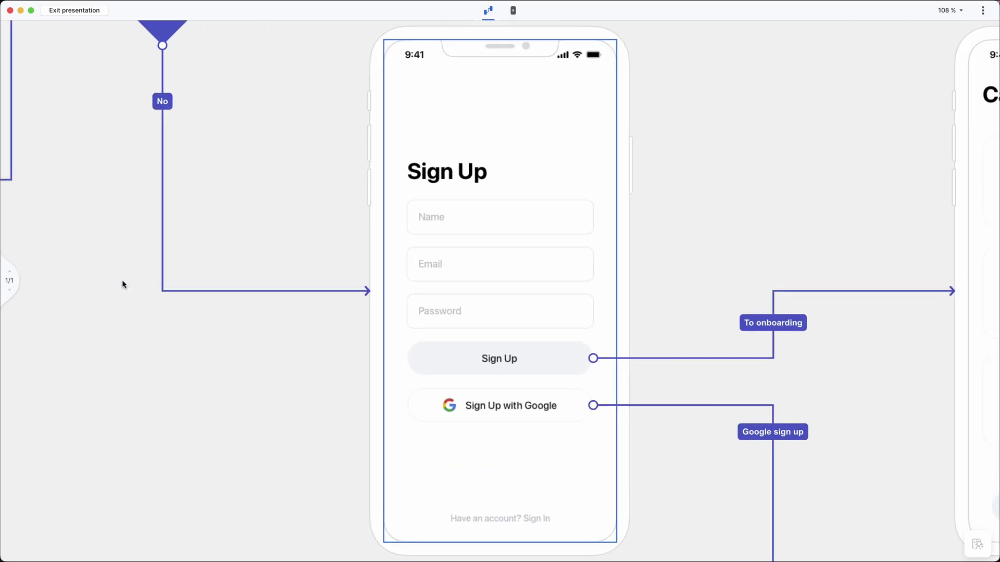
pyautogui.click(544, 355)
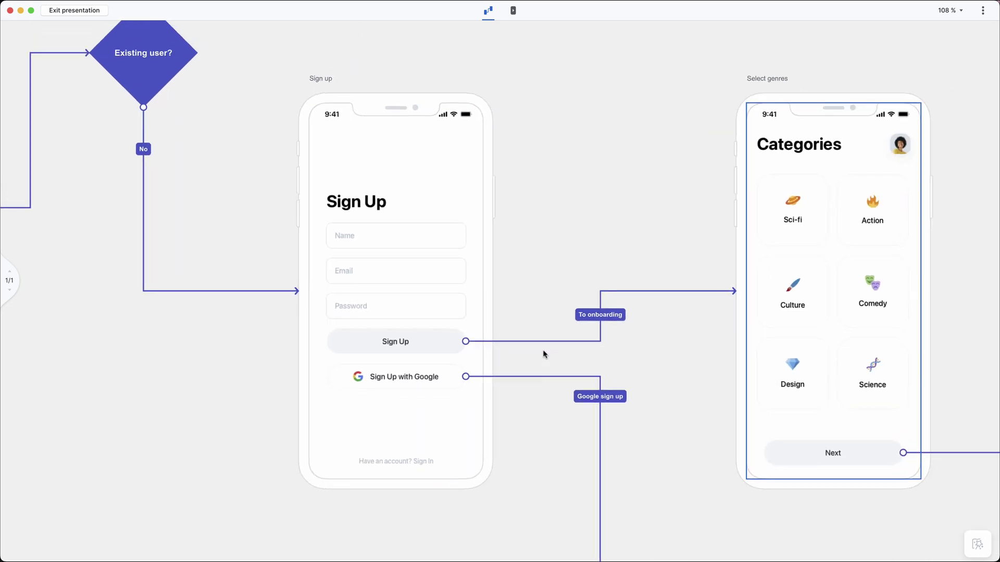
pyautogui.press('Right')
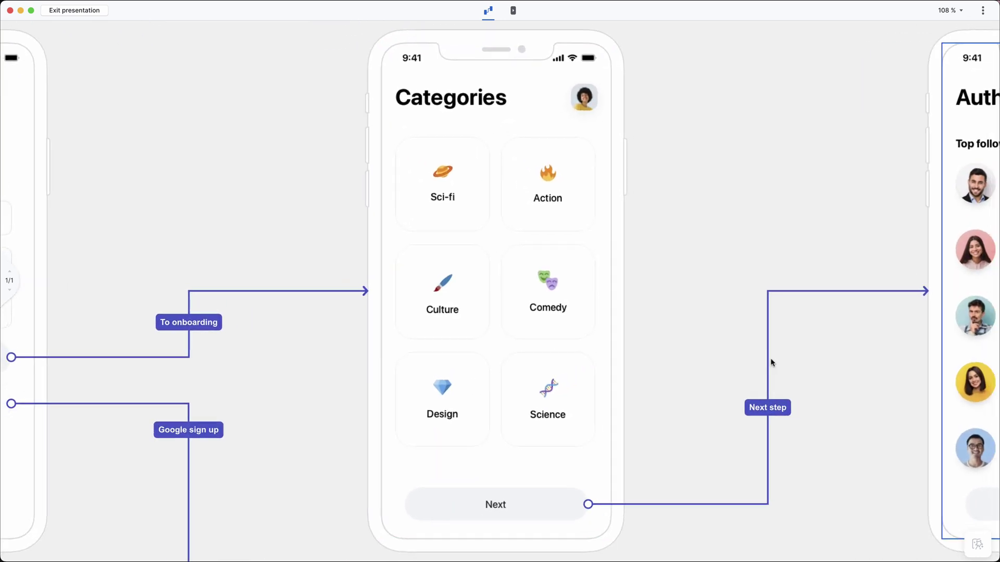
pyautogui.press('Left')
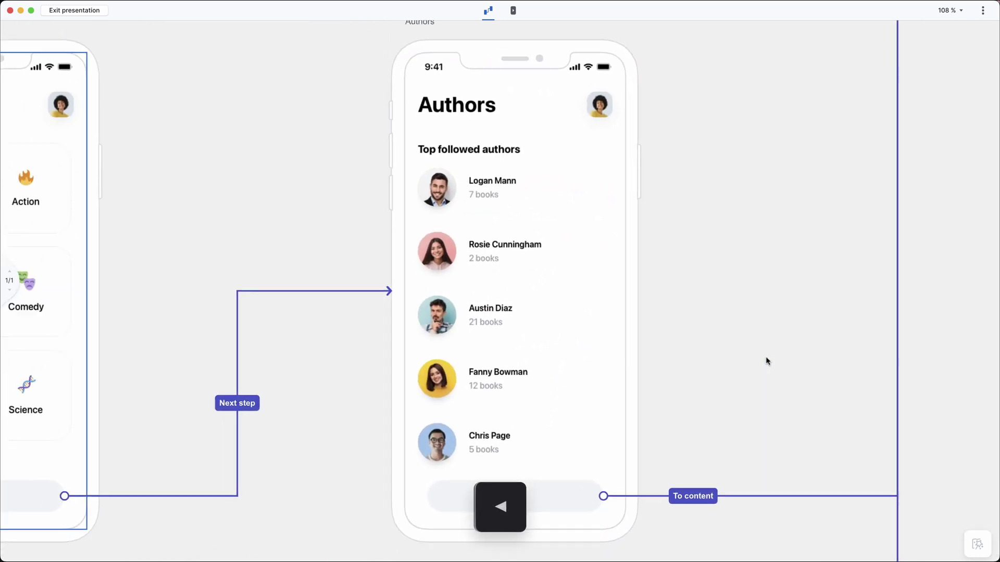
pyautogui.press('Left')
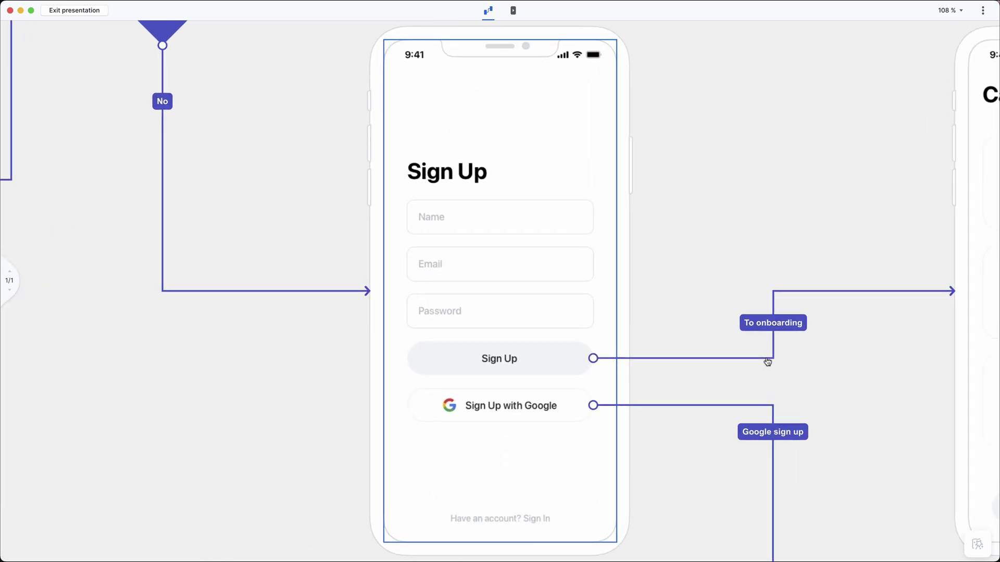
pyautogui.press('f')
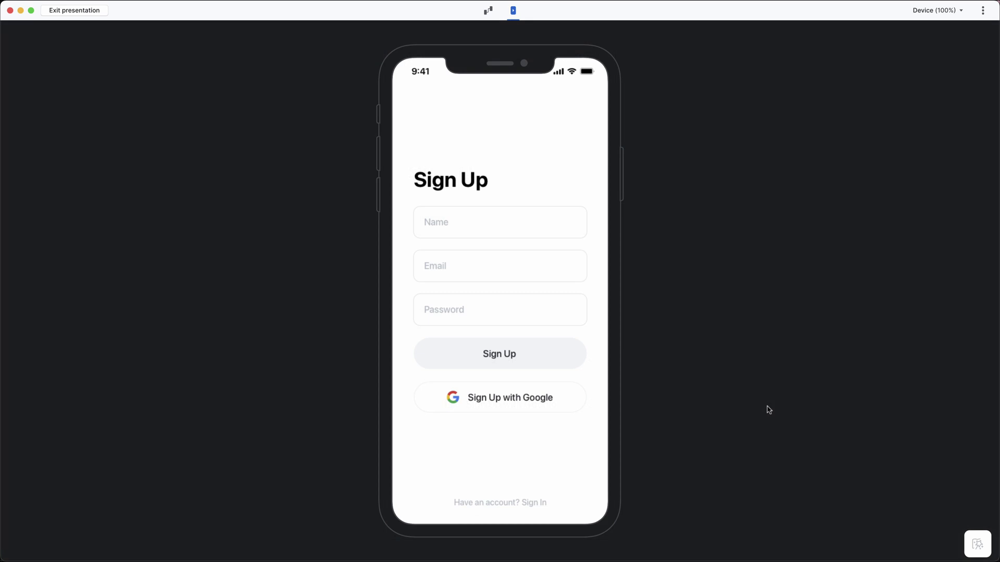
pyautogui.click(768, 410)
pyautogui.click(552, 363)
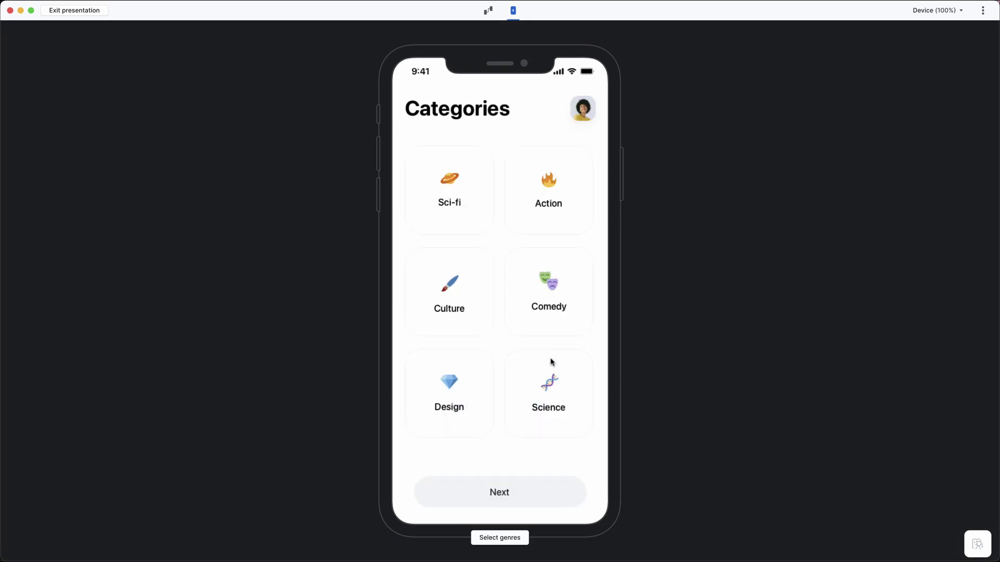
pyautogui.click(552, 361)
pyautogui.click(515, 494)
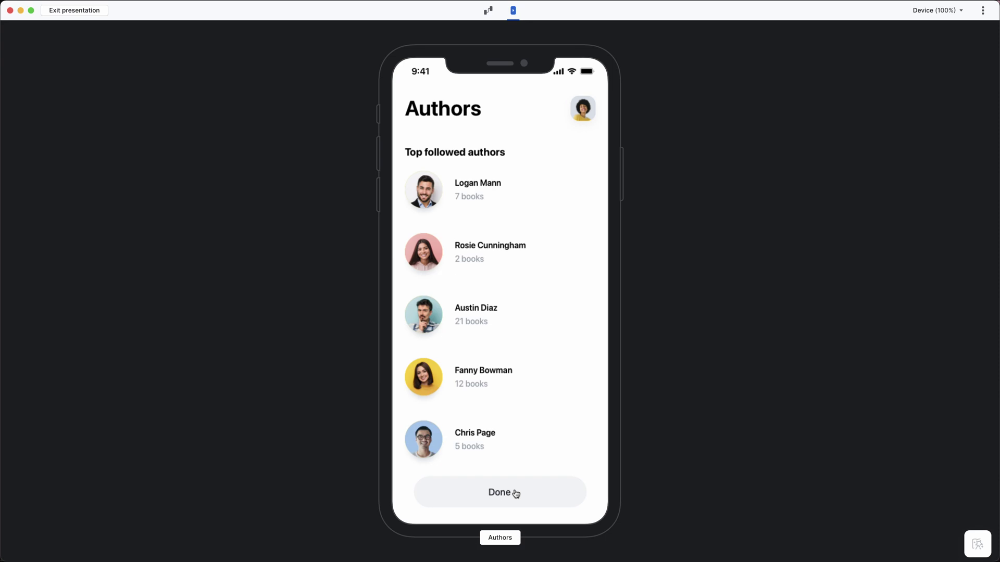
pyautogui.press('Escape')
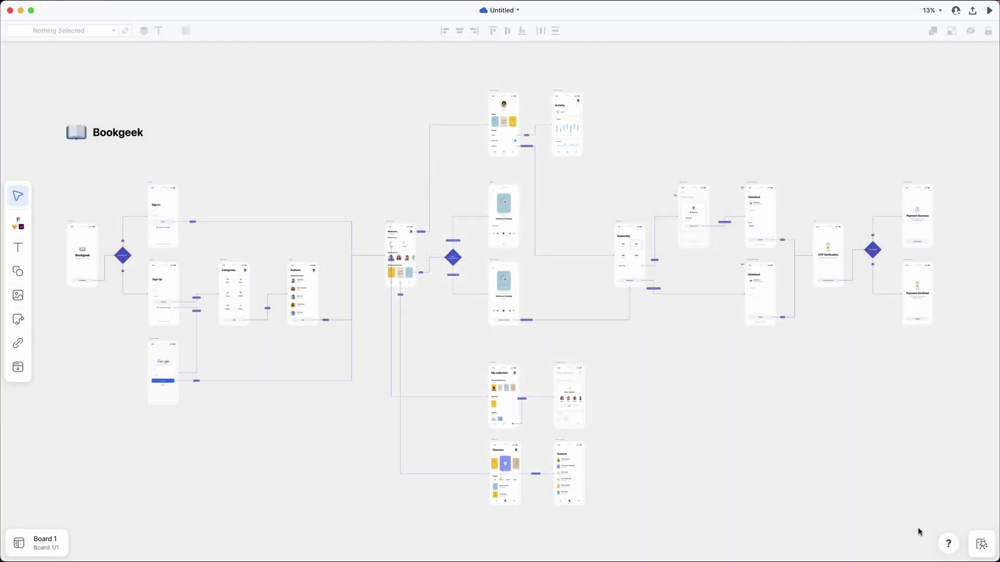
# Step: Frame the Welcome screen as scene 1 and the checkout-to-payment screens as scene 2
pyautogui.click(981, 545)
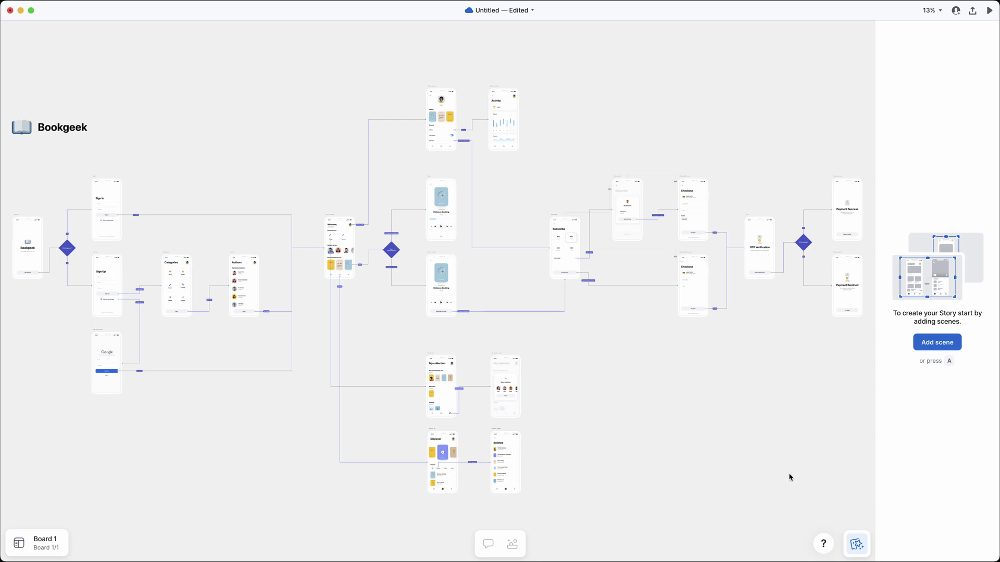
pyautogui.moveTo(8, 211); pyautogui.dragTo(46, 285)
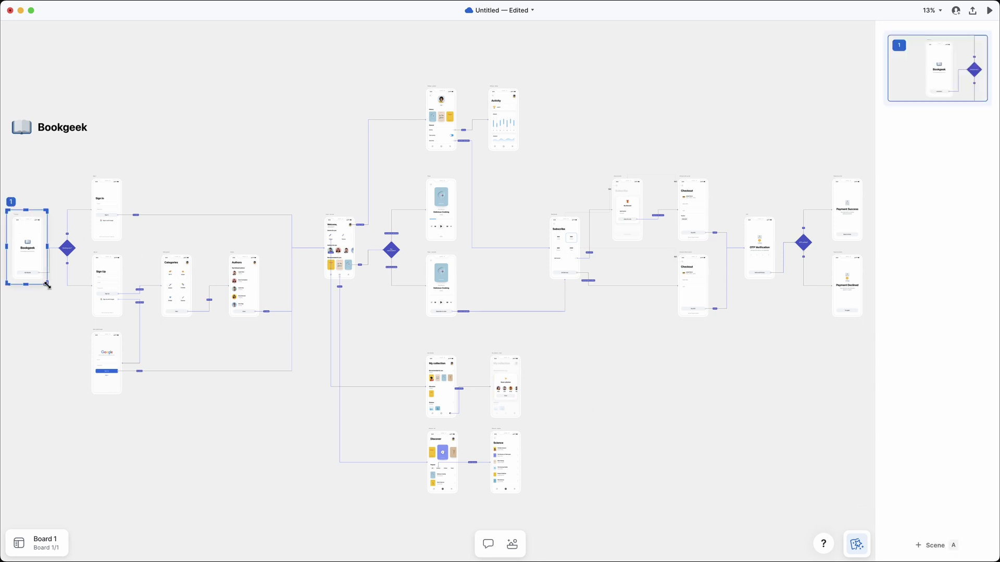
pyautogui.moveTo(669, 173); pyautogui.dragTo(869, 324)
# Step: Add the note 'Check out the new splash screen.' to scene 1
pyautogui.click(939, 83)
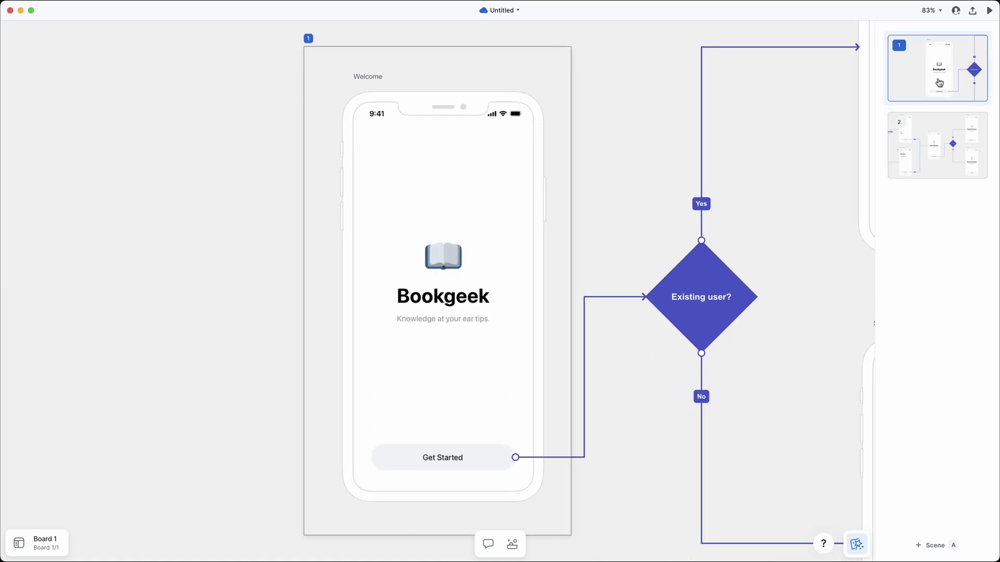
pyautogui.press('c')
pyautogui.click(442, 210)
pyautogui.write('Check out the new splash screen.')
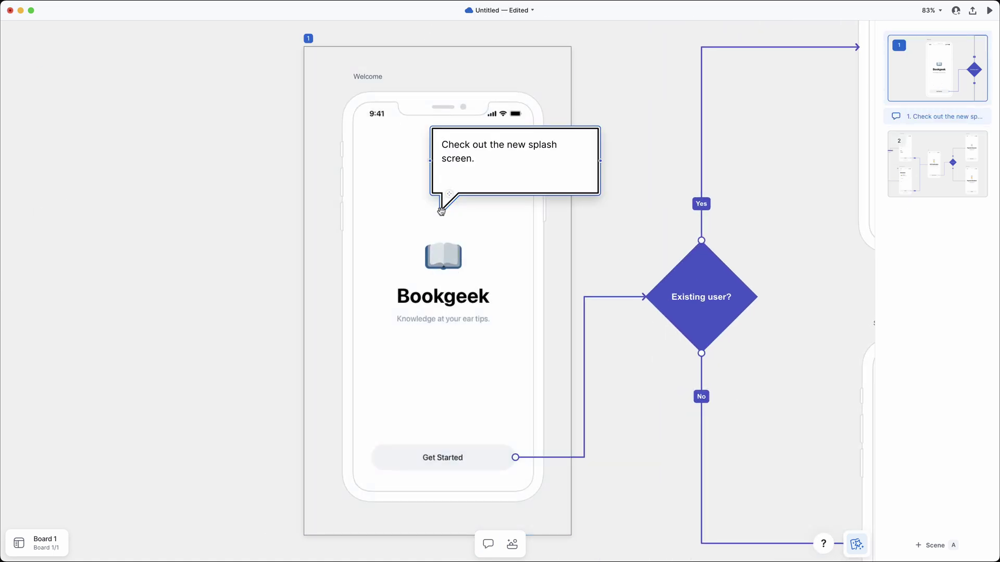
# Step: Add the note 'User receives code via SMS.' to scene 2 and start presenting the story
pyautogui.click(903, 194)
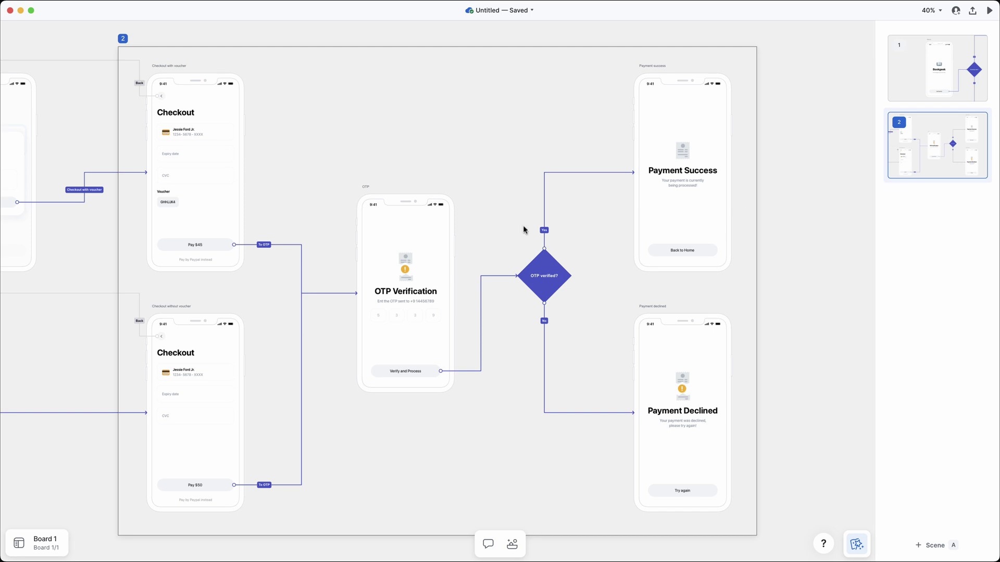
pyautogui.press('c')
pyautogui.click(405, 238)
pyautogui.write('User receives code via SMS.')
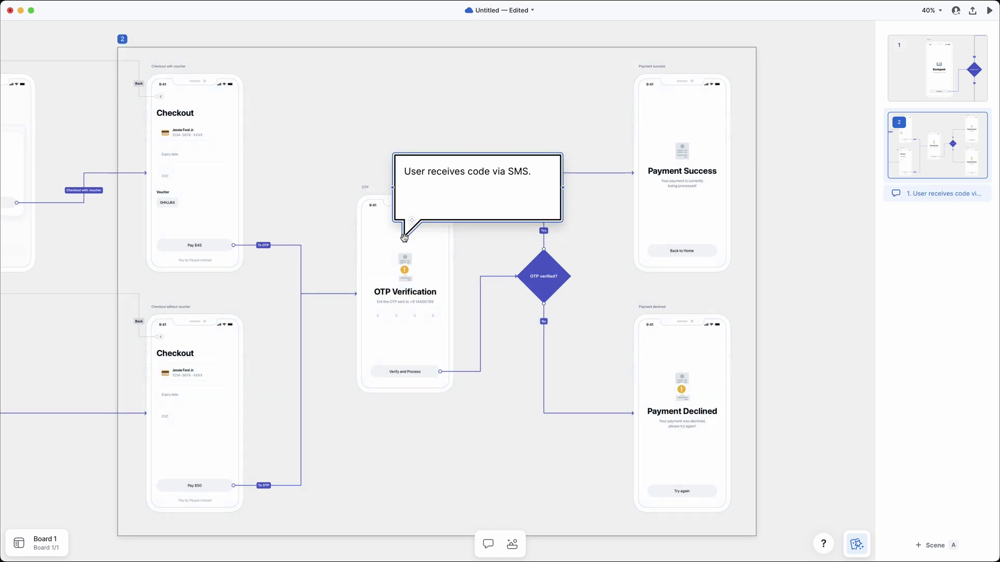
pyautogui.click(989, 10)
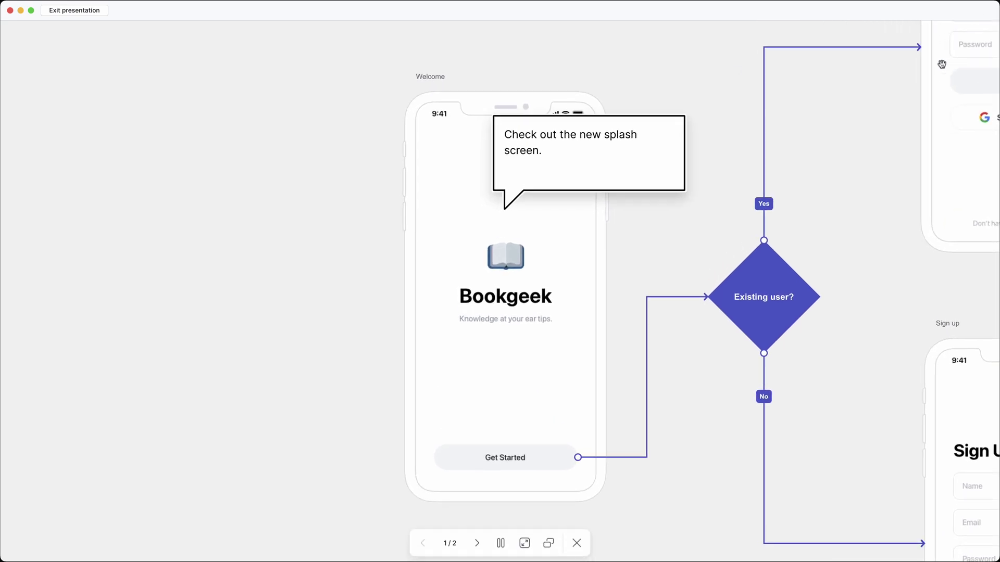
# Step: Advance the Bookgeek story presentation to its second scene
pyautogui.click(476, 545)
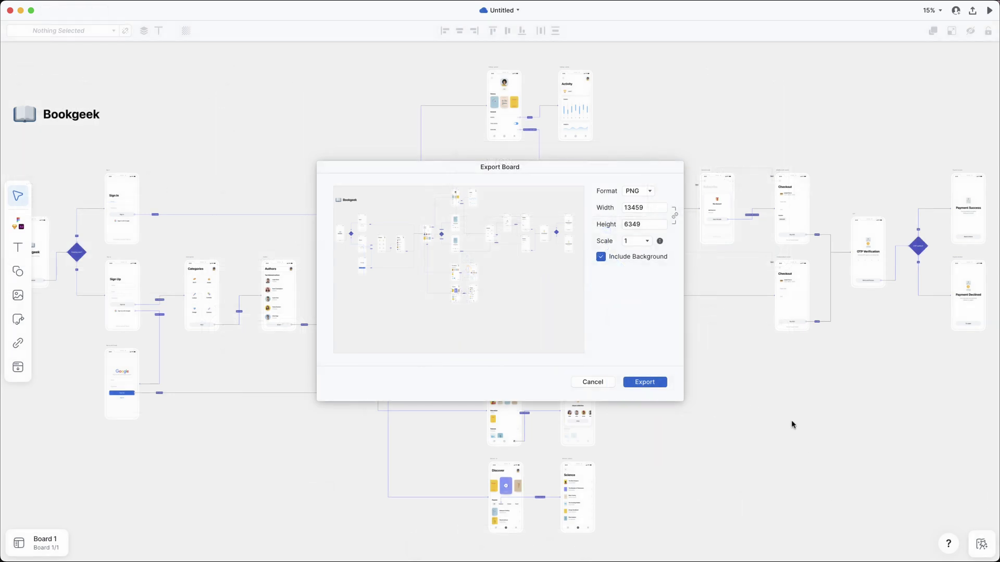
# Step: Switch the export to PDF, lower content scale to 0.22 (8 A4 sheets), then cancel
pyautogui.click(646, 196)
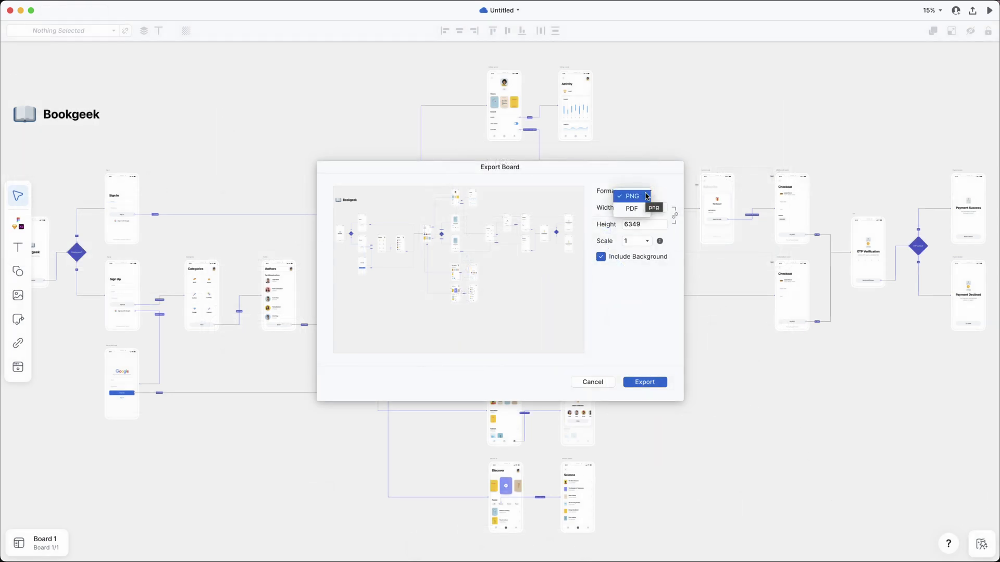
pyautogui.click(633, 209)
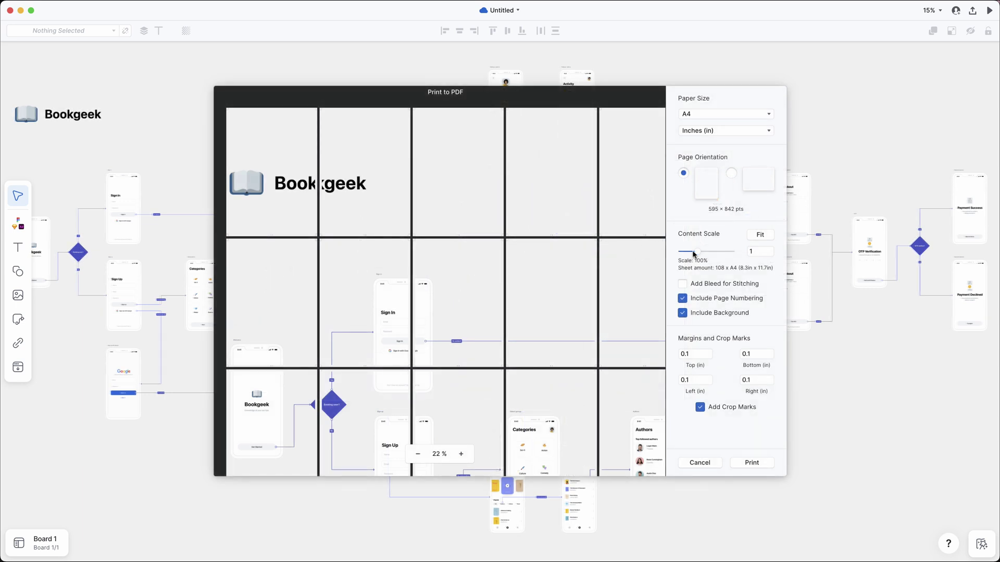
pyautogui.moveTo(693, 254); pyautogui.dragTo(690, 255)
pyautogui.moveTo(687, 255); pyautogui.dragTo(685, 256)
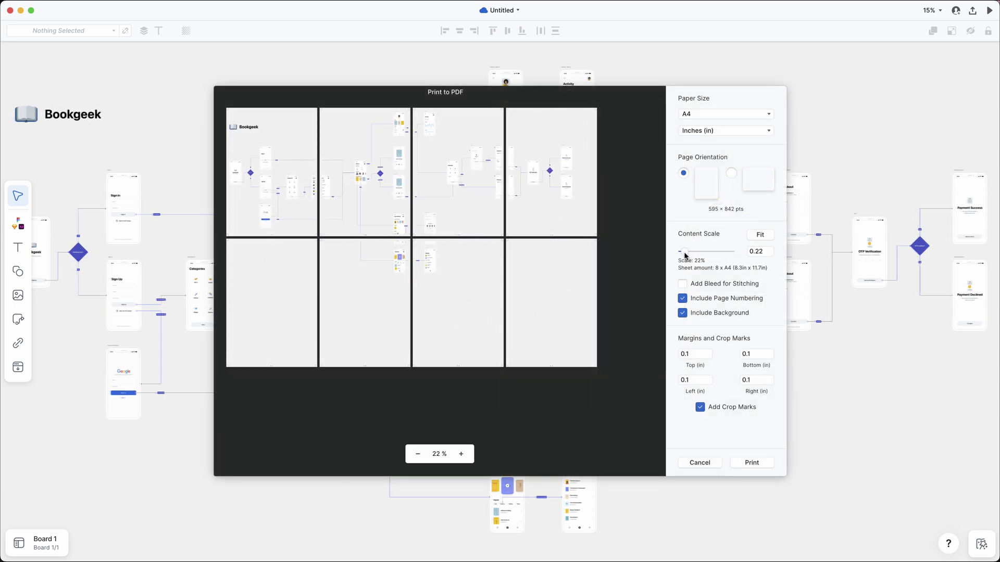
pyautogui.click(714, 461)
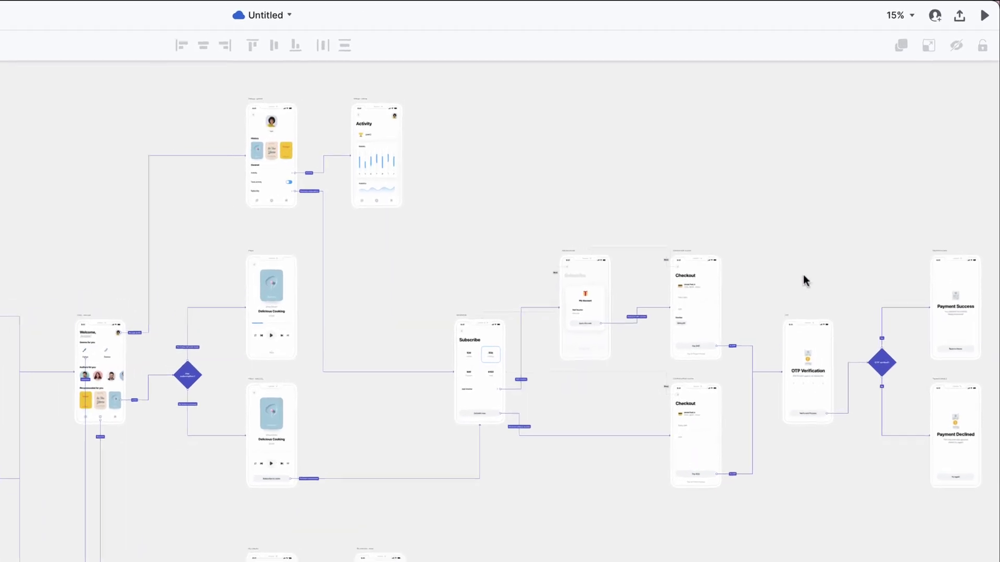
# Step: Create a new publication of the Bookgeek board with comments and story included
pyautogui.click(959, 17)
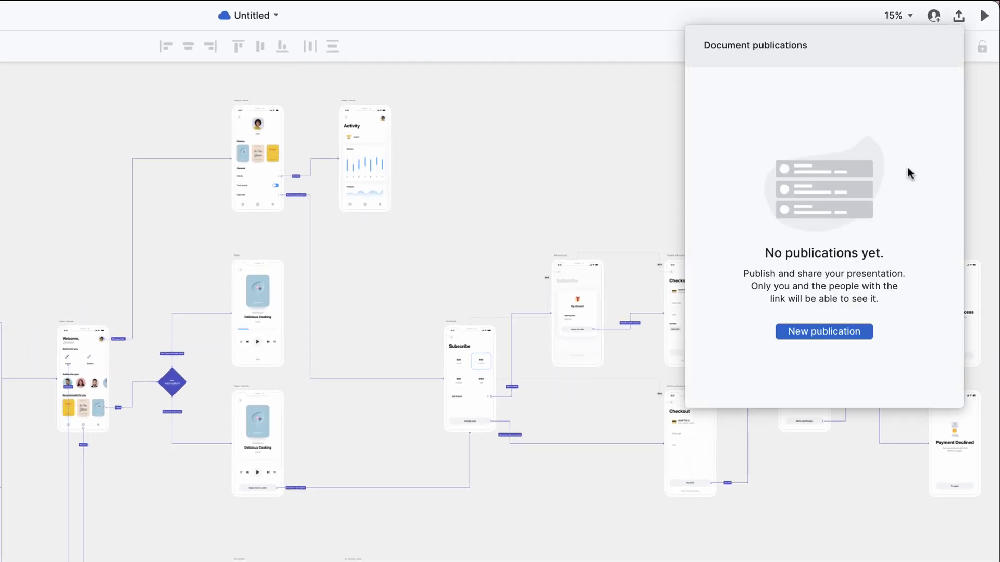
pyautogui.click(839, 330)
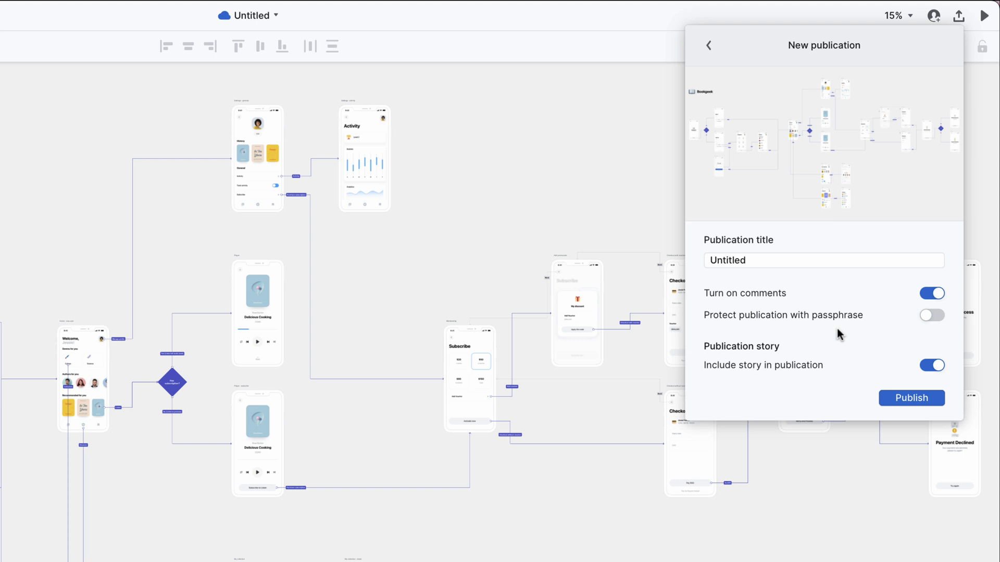
pyautogui.click(908, 402)
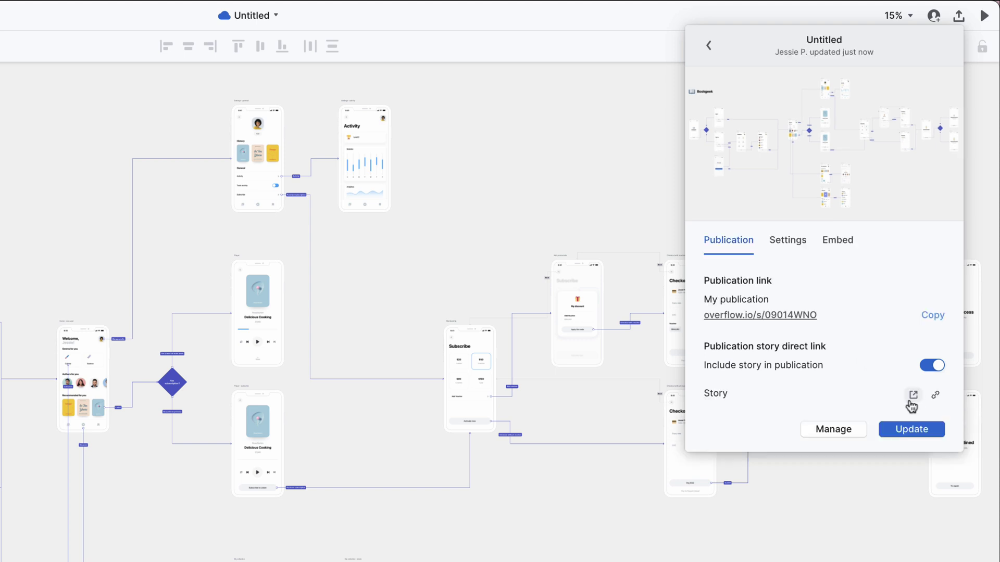
# Step: Copy the publication link and load it in a new Chrome tab
pyautogui.click(933, 315)
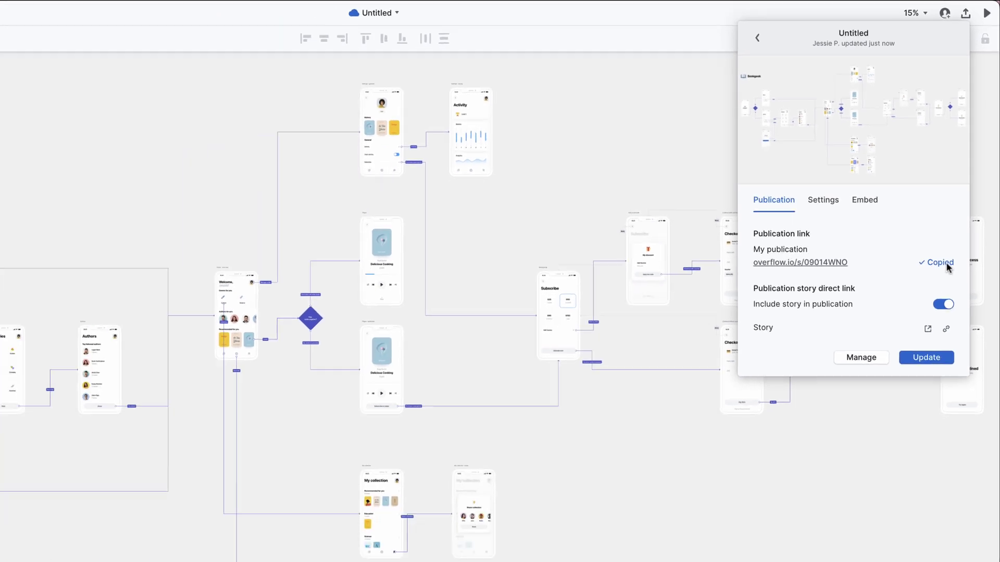
pyautogui.hotkey('ctrl', 'Right')
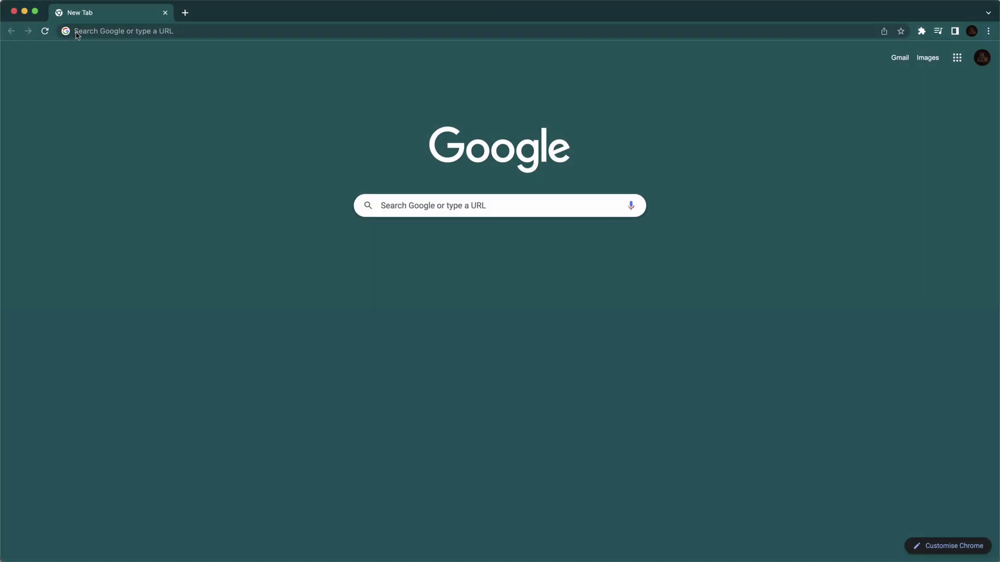
pyautogui.press('Return')
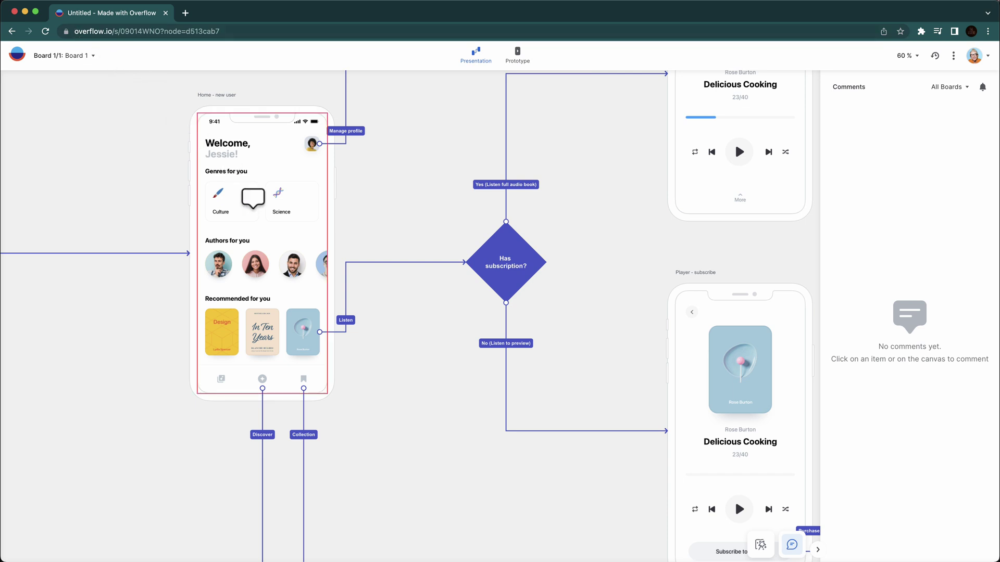
# Step: Post the comment 'Can you try an alternative layout' beside the Home screen's Listen link
pyautogui.click(351, 307)
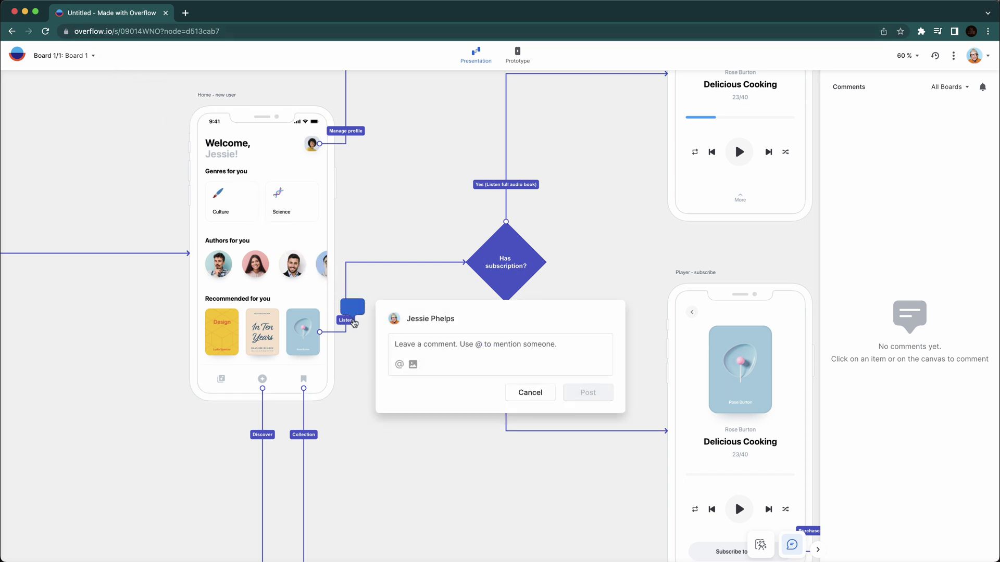
pyautogui.write('Can you try an alternative layout?')
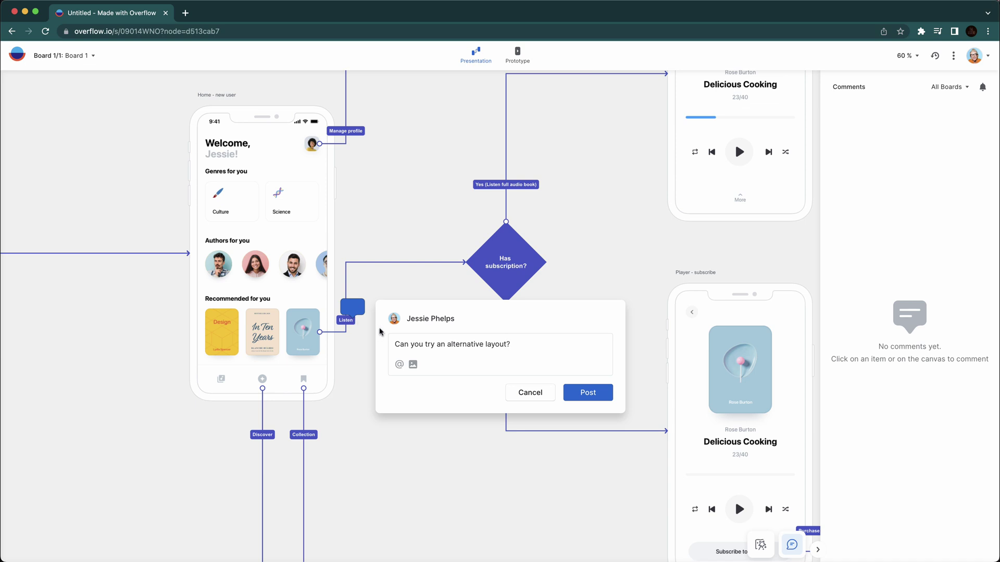
pyautogui.click(578, 392)
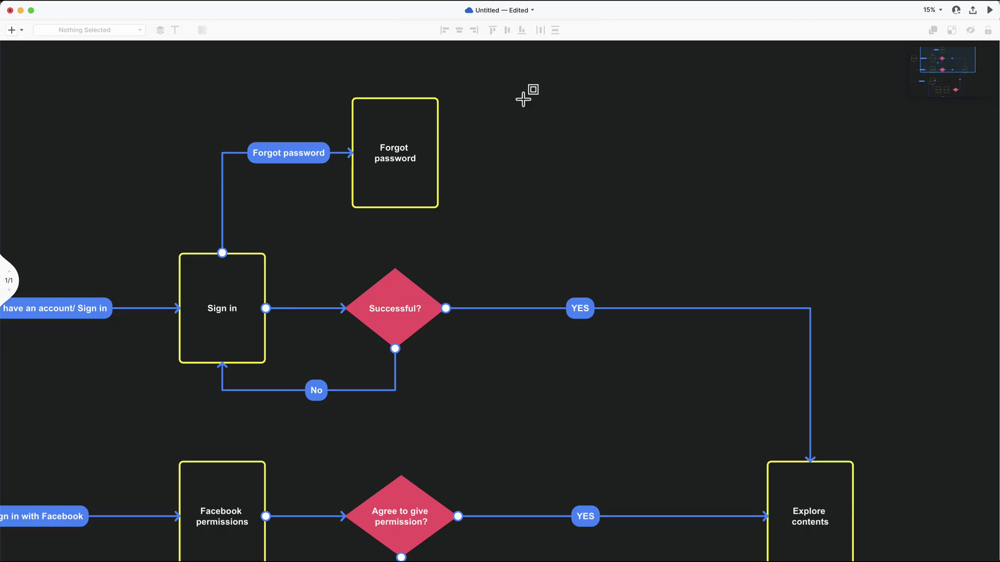
# Step: Draw a 'Set new password' box right of Forgot password, linked by a 'Set New' connector
pyautogui.moveTo(518, 97); pyautogui.dragTo(612, 209)
pyautogui.write('Set new password')
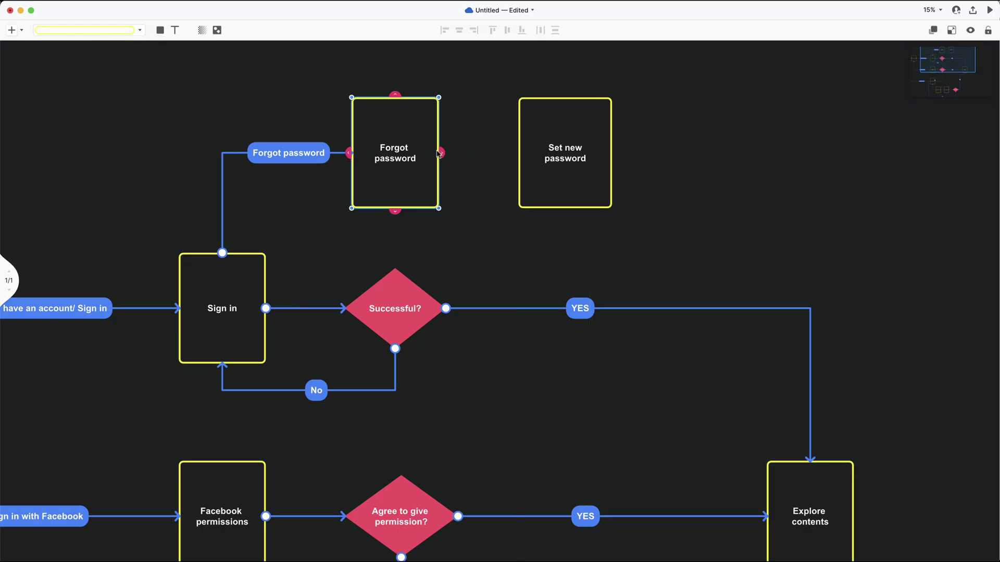
pyautogui.moveTo(439, 152); pyautogui.dragTo(518, 153)
pyautogui.write('Set New')
pyautogui.click(484, 215)
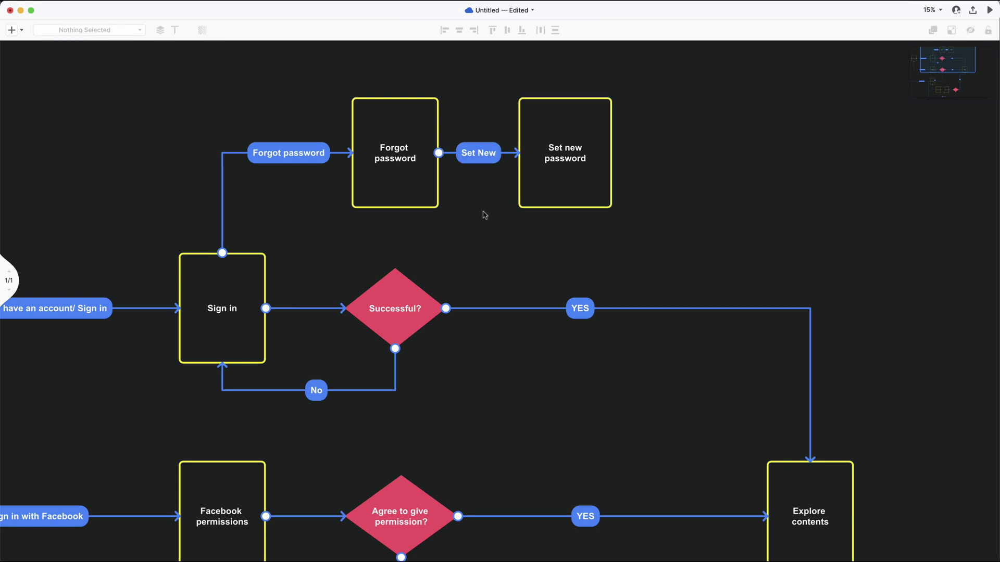